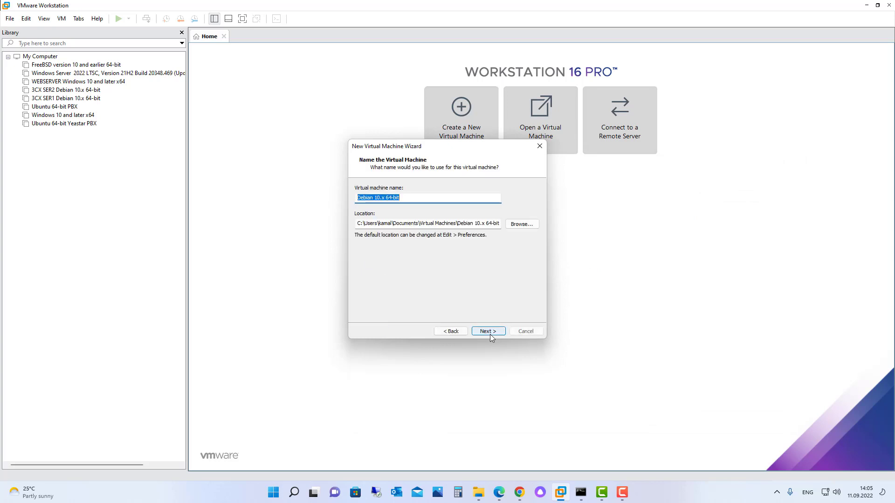
# Step: Name the VM 'Debian 10.x 64-bit 3CX PBX', check its location folder, and continue
pyautogui.click(435, 197)
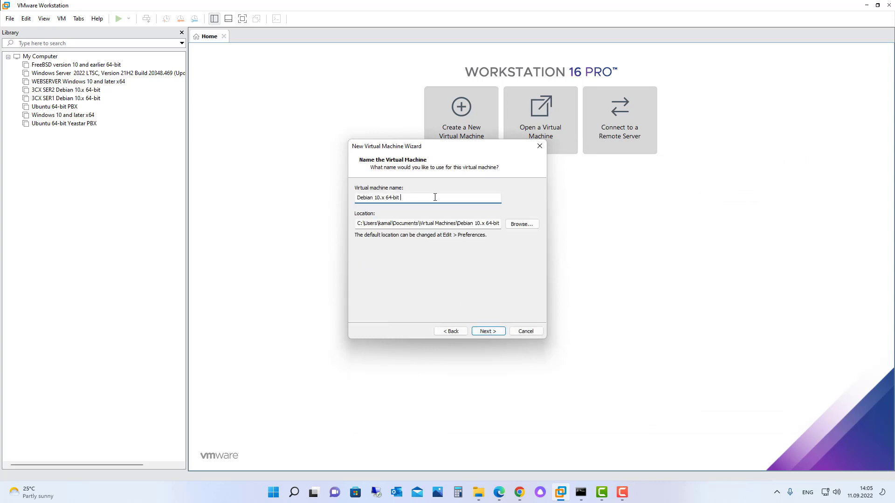
pyautogui.write('3CX PBX')
pyautogui.moveTo(384, 224); pyautogui.dragTo(508, 232)
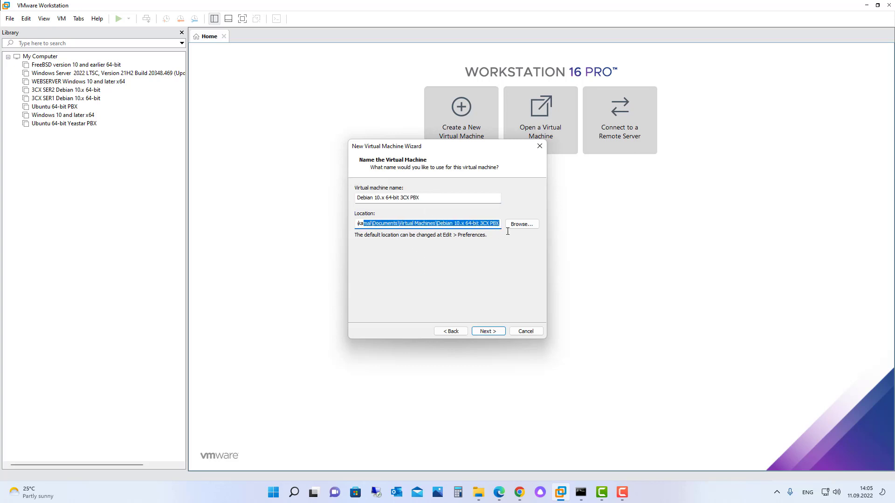
pyautogui.click(489, 331)
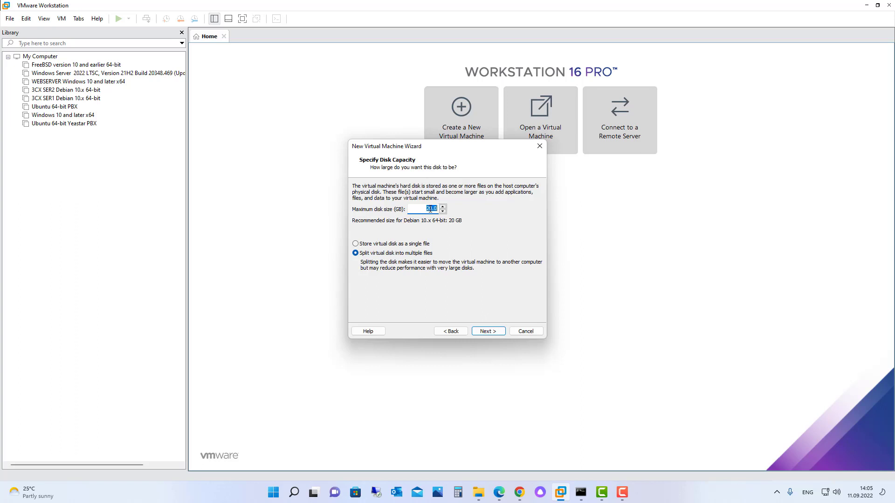
# Step: Keep the 20 GB disk size and finish the wizard with the VM powering on
pyautogui.click(429, 209)
pyautogui.click(488, 332)
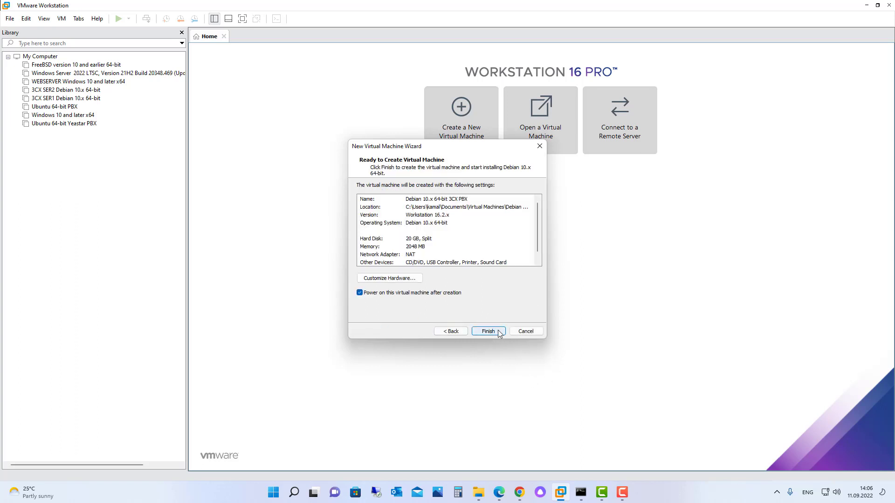
pyautogui.click(497, 330)
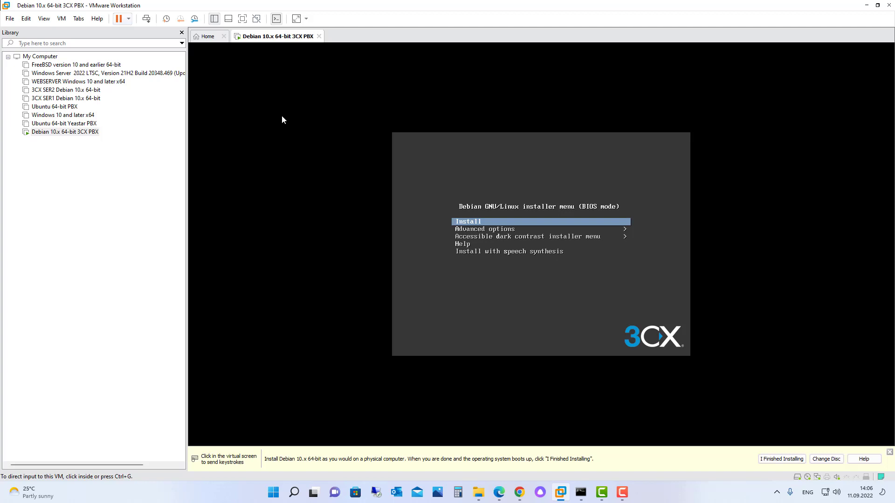
# Step: Shut down the running guest VM
pyautogui.click(128, 19)
pyautogui.press('Return')
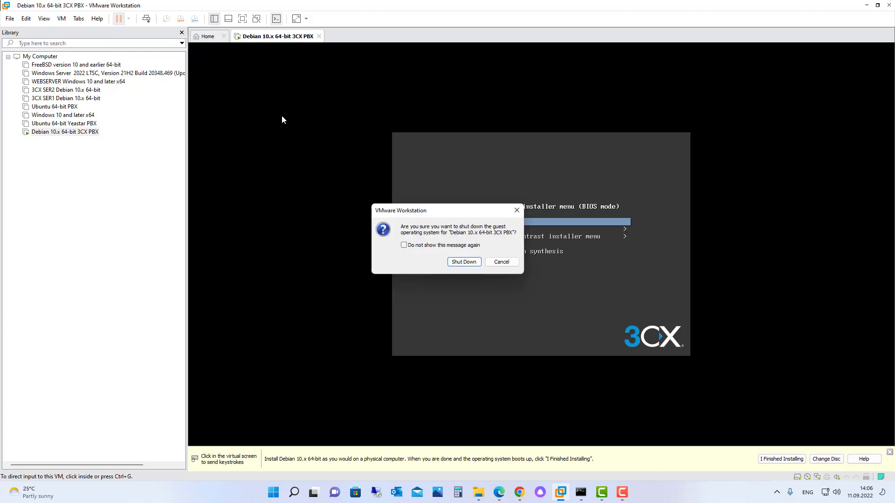
pyautogui.press('Return')
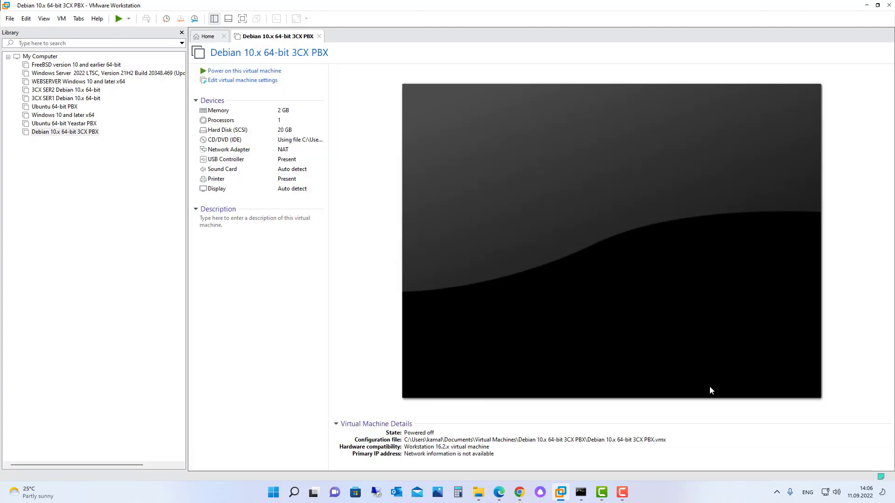
# Step: Switch the network adapter to Bridged, replicating physical connection state, then power the VM on
pyautogui.click(227, 153)
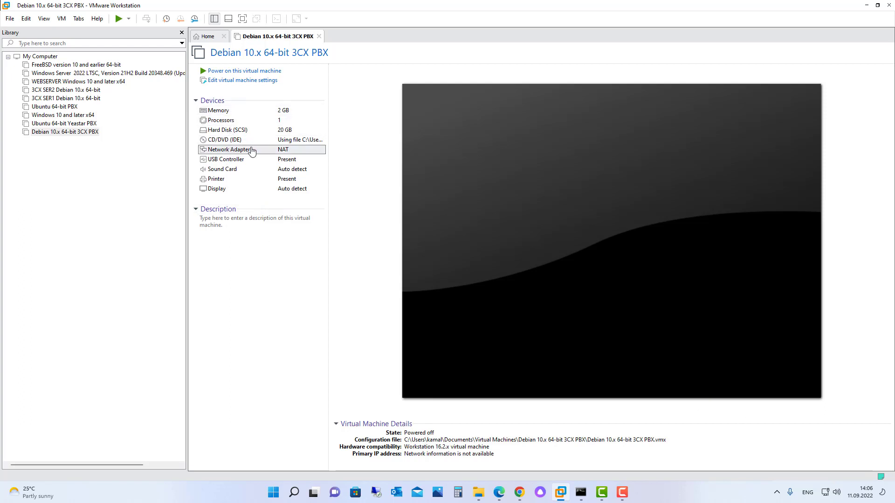
pyautogui.doubleClick(252, 152)
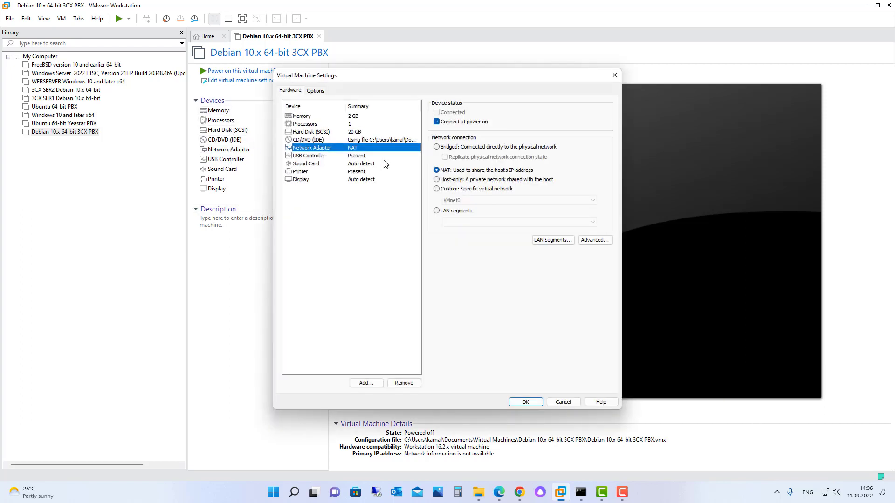
pyautogui.click(436, 147)
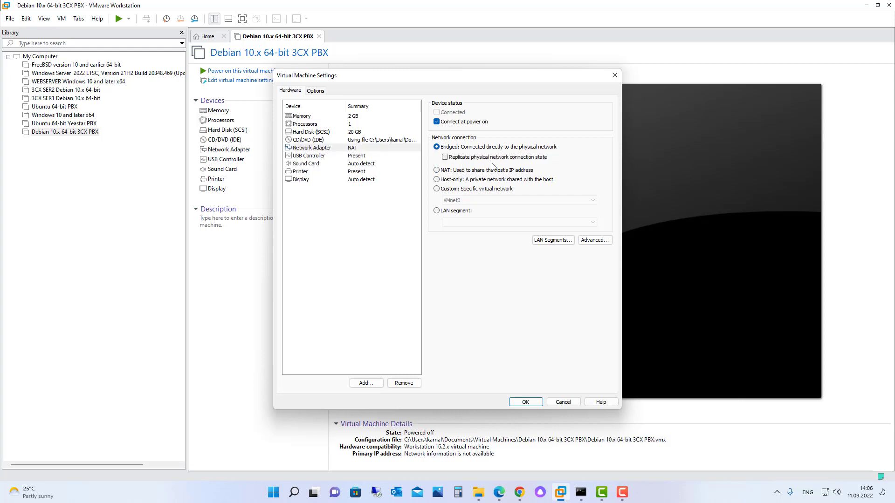
pyautogui.click(445, 158)
pyautogui.click(525, 402)
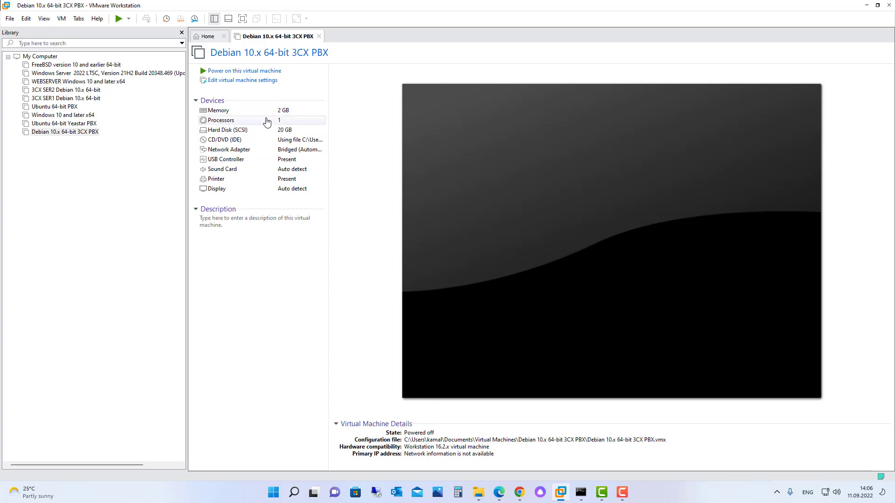
pyautogui.click(231, 72)
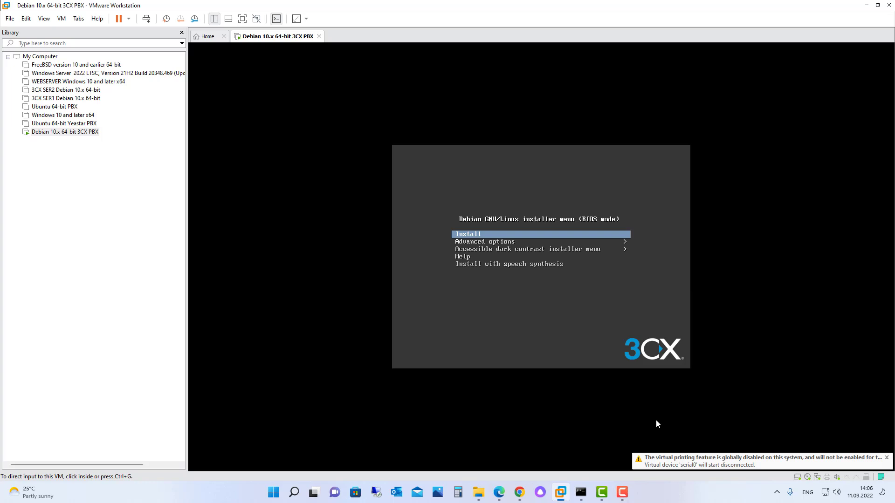
# Step: Start Install from the Debian boot menu and let DHCP reach the hostname prompt
pyautogui.click(657, 421)
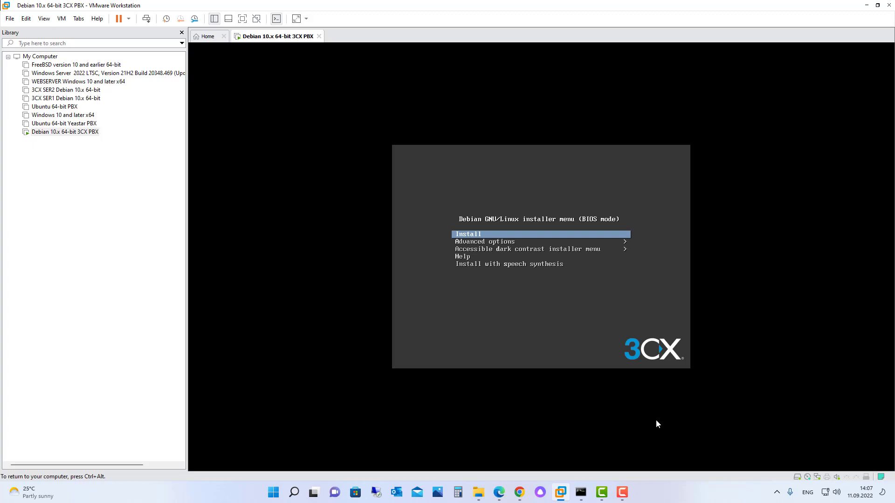
pyautogui.press('Return')
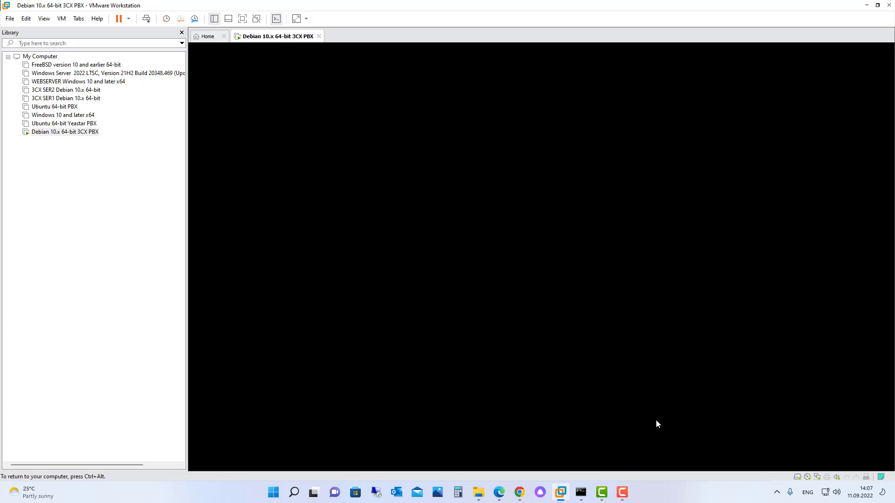
pyautogui.hotkey('ctrl', 'alt')
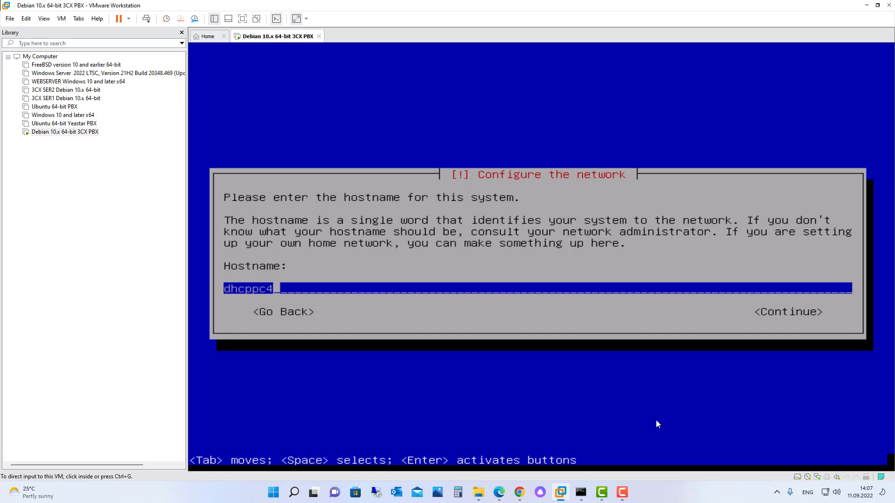
# Step: Go back from the hostname prompt and choose 'Configure network manually'
pyautogui.click(656, 421)
pyautogui.press('BackSpace')
pyautogui.press('BackSpace')
pyautogui.press('BackSpace')
pyautogui.press('BackSpace')
pyautogui.press('BackSpace')
pyautogui.press('BackSpace')
pyautogui.press('BackSpace')
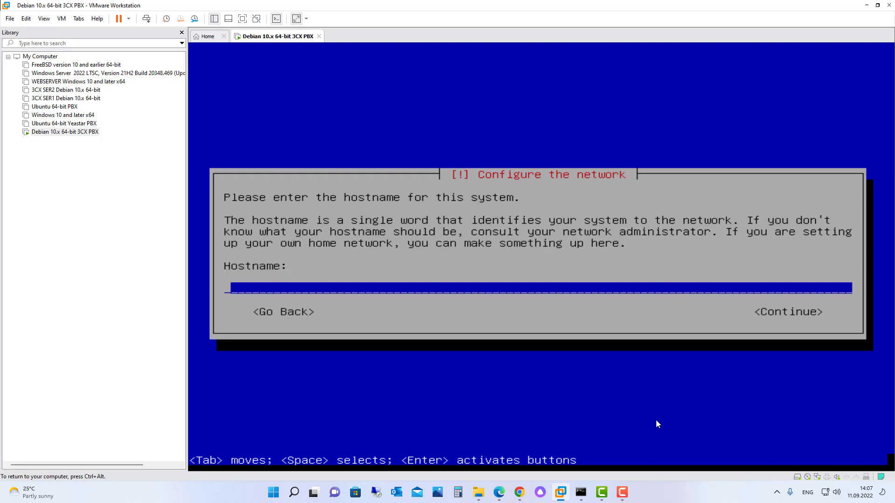
pyautogui.write('pbx')
pyautogui.press('Tab')
pyautogui.press('Tab')
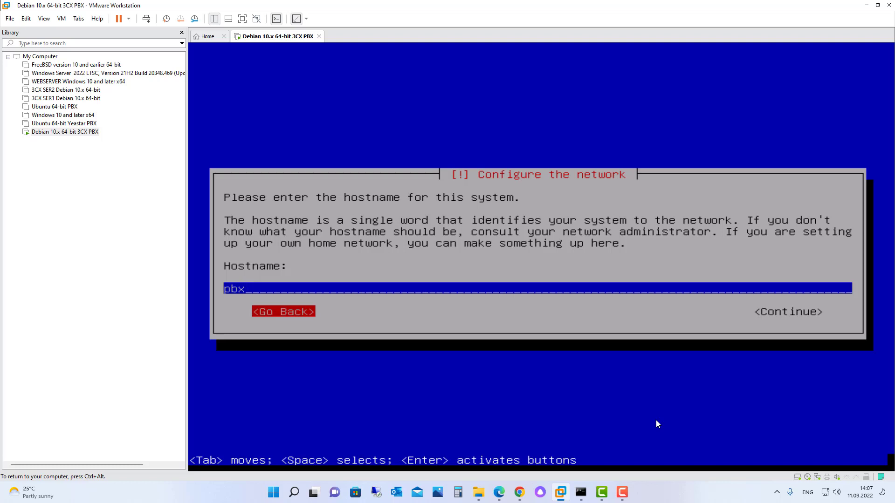
pyautogui.press('Return')
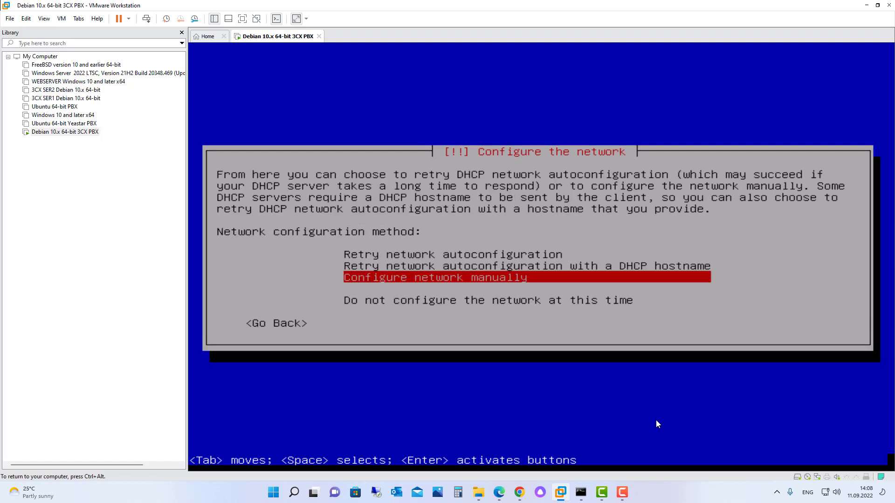
pyautogui.press('Return')
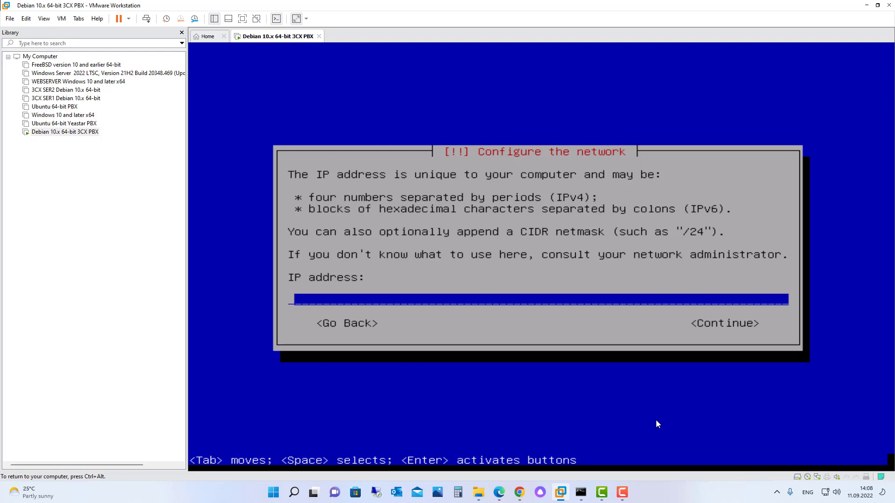
pyautogui.hotkey('ctrl', 'alt')
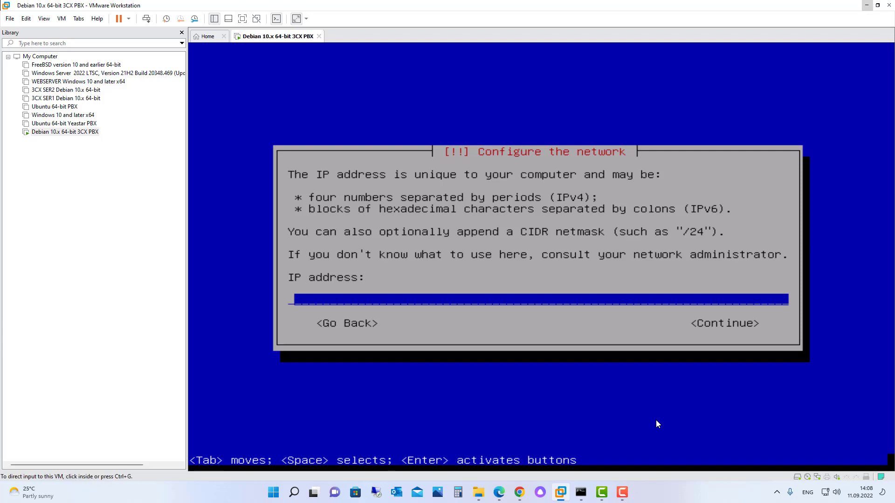
pyautogui.click(865, 6)
# Step: Read the host Ethernet details (IPv4 192.168.1.100, gateway/DNS 192.168.1.1), then return to the VM
pyautogui.click(842, 6)
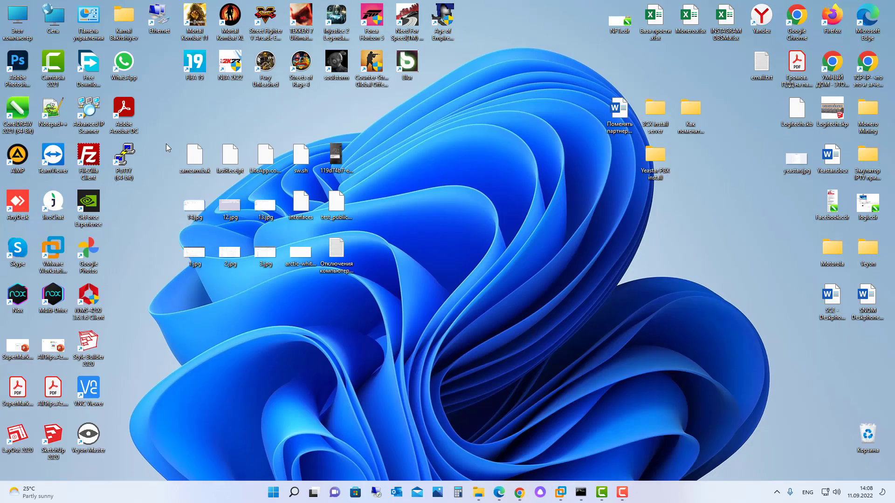
pyautogui.doubleClick(164, 21)
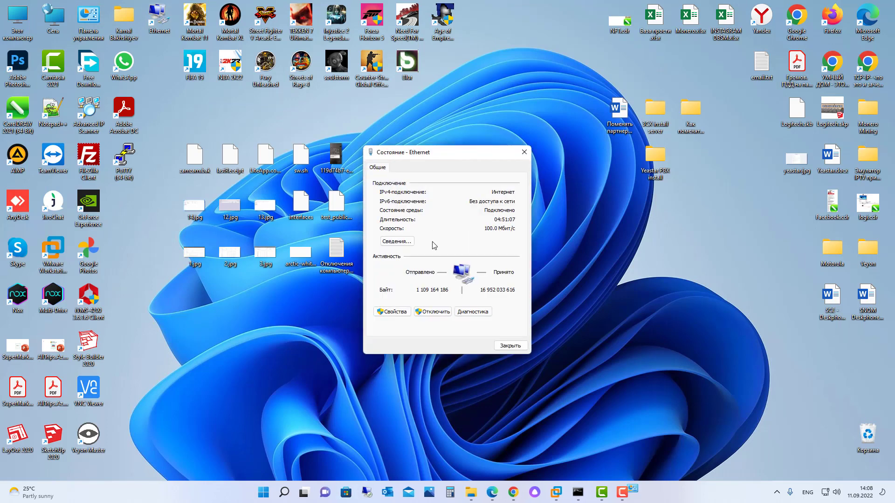
pyautogui.click(409, 240)
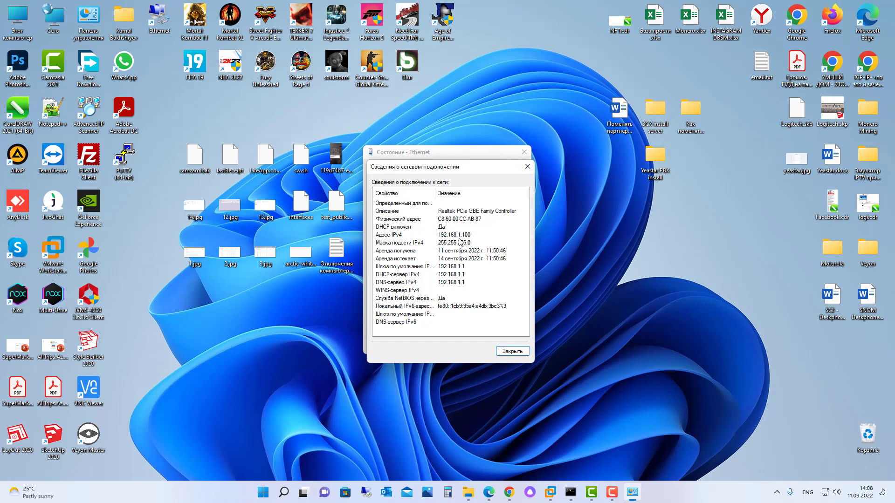
pyautogui.click(527, 172)
pyautogui.click(510, 343)
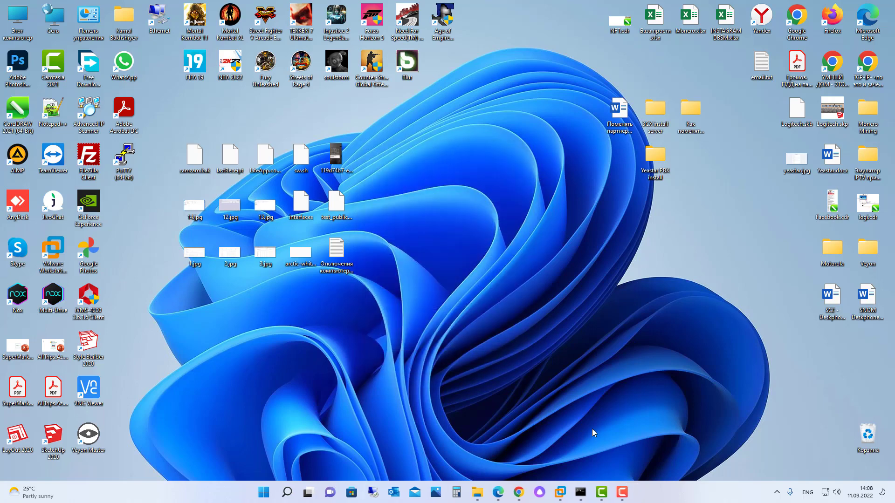
pyautogui.moveTo(561, 493)
pyautogui.click(600, 435)
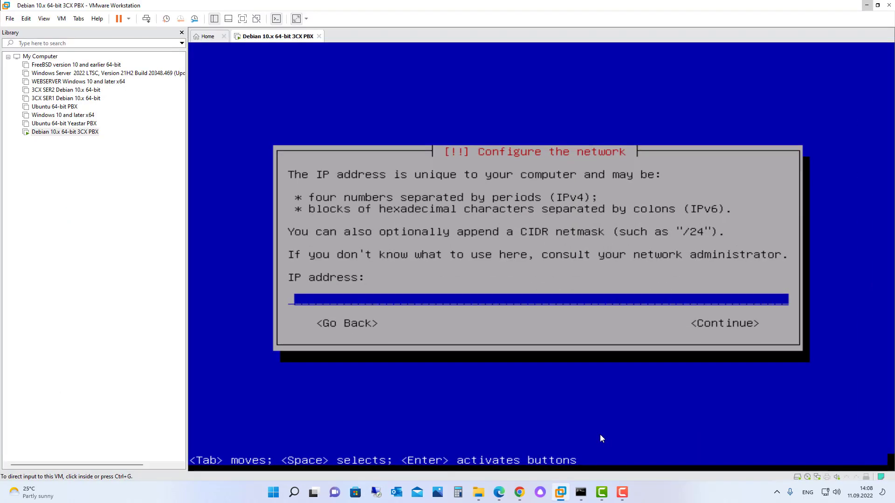
# Step: Enter 192.168.1.150 as the VM's static IP address
pyautogui.click(600, 438)
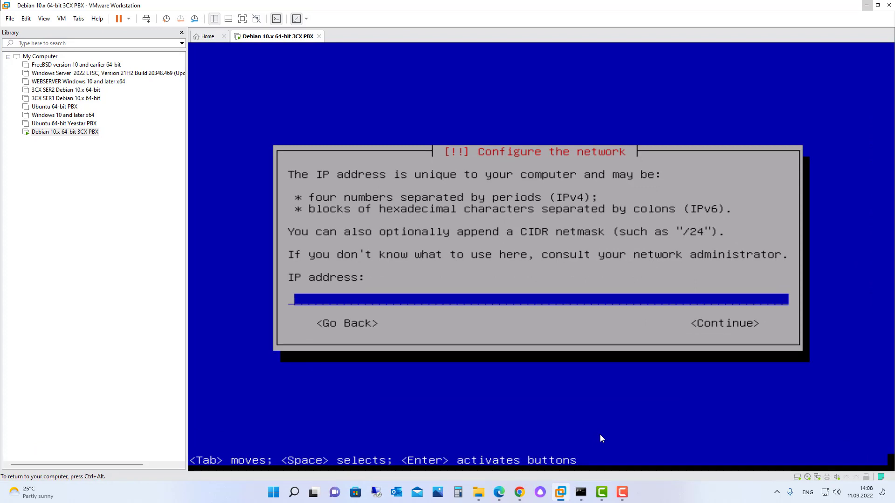
pyautogui.write('192.168.1.150')
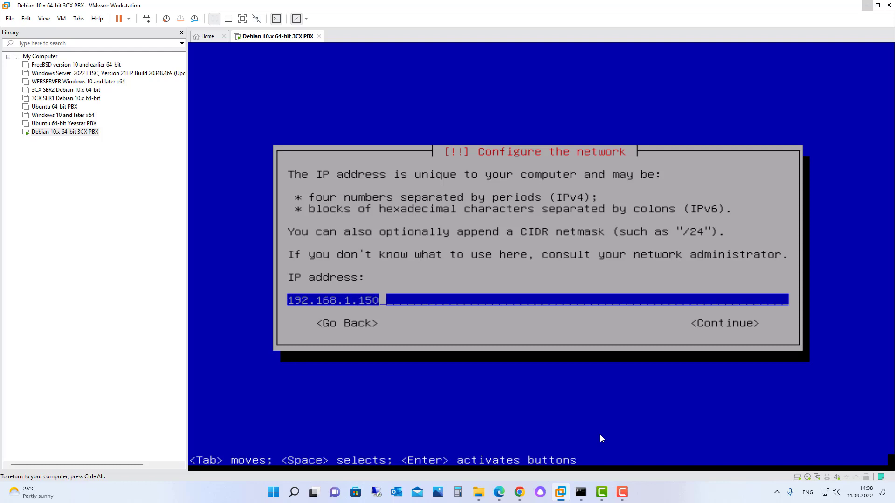
pyautogui.press('Tab')
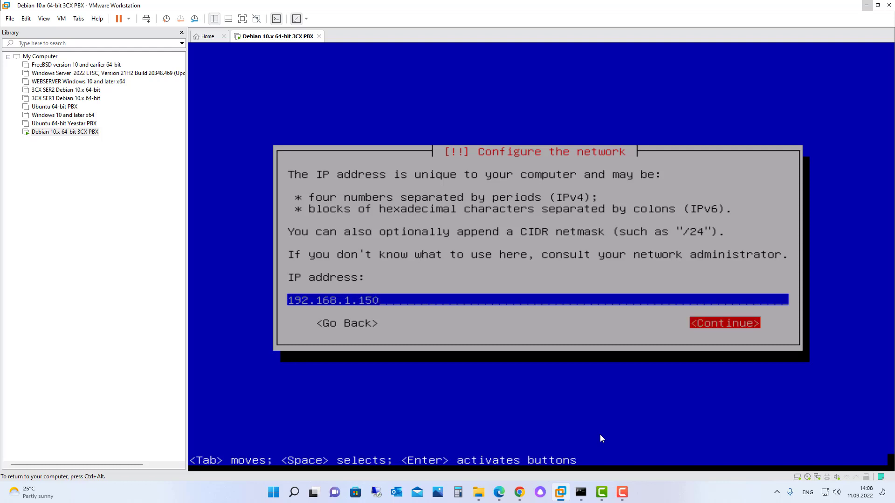
pyautogui.press('Return')
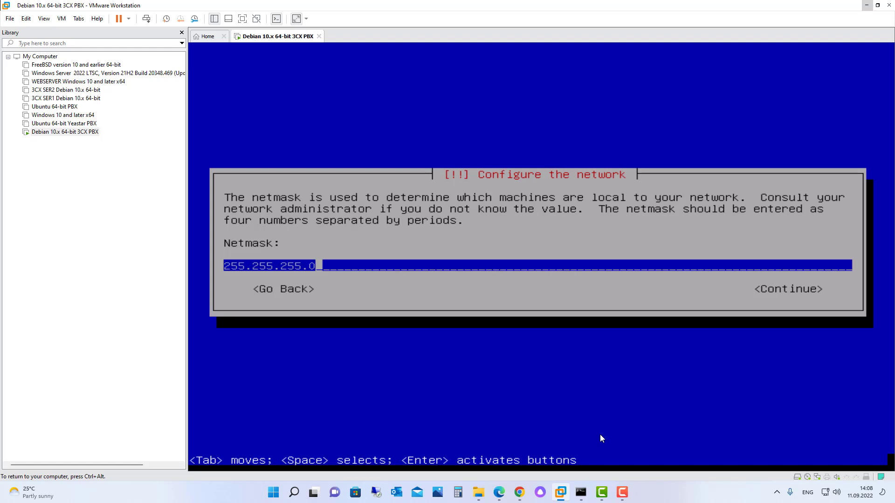
# Step: Accept netmask 255.255.255.0 and gateway and name server 192.168.1.1
pyautogui.press('Tab')
pyautogui.press('Return')
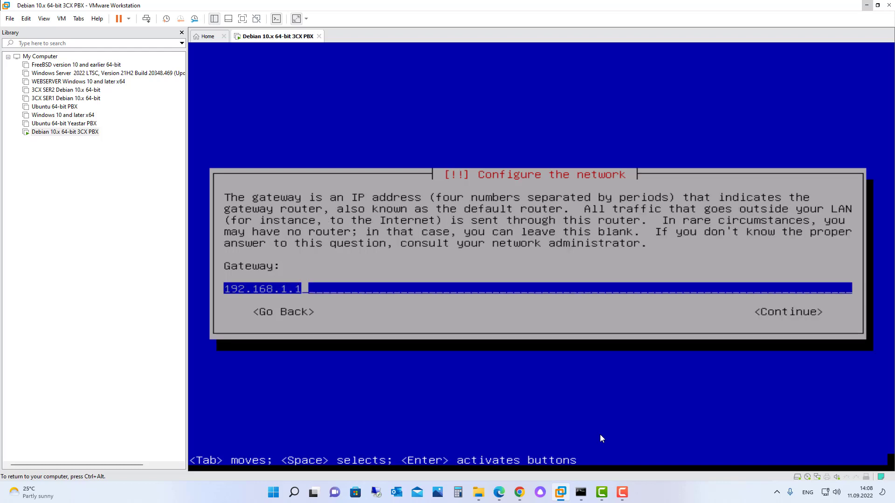
pyautogui.press('Tab')
pyautogui.press('Return')
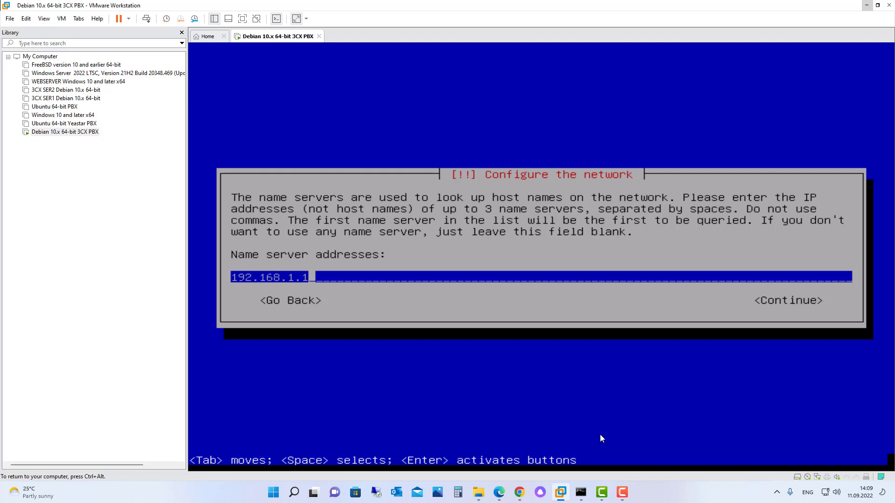
pyautogui.press('Tab')
pyautogui.press('Return')
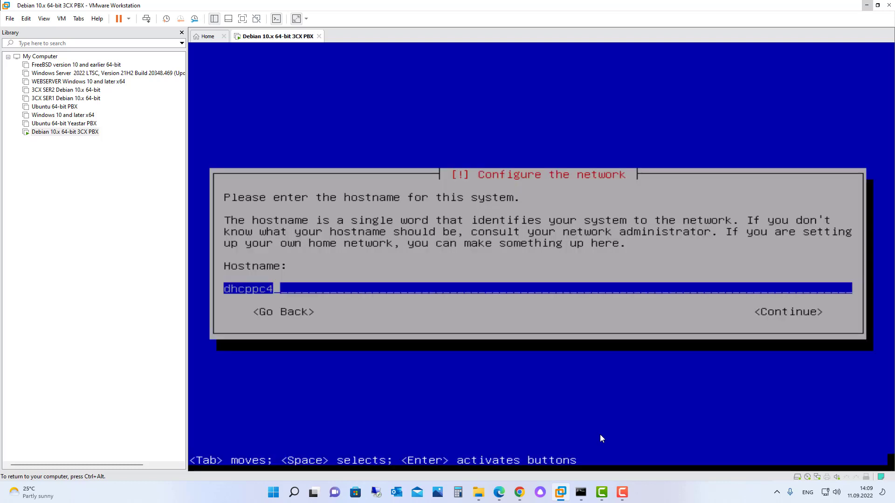
# Step: Enter PBX as the hostname and continue past an empty domain name
pyautogui.press('BackSpace')
pyautogui.press('BackSpace')
pyautogui.press('BackSpace')
pyautogui.press('BackSpace')
pyautogui.press('BackSpace')
pyautogui.press('BackSpace')
pyautogui.press('BackSpace')
pyautogui.write('P')
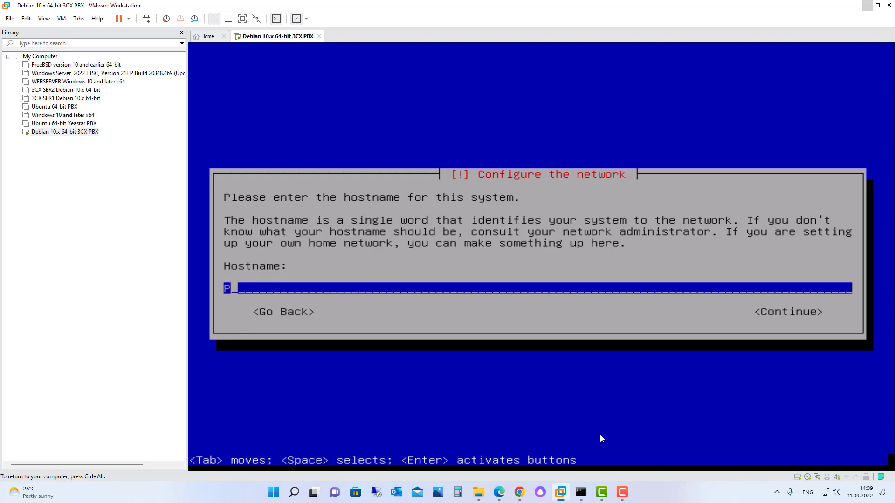
pyautogui.press('BackSpace')
pyautogui.write('PBX')
pyautogui.press('Tab')
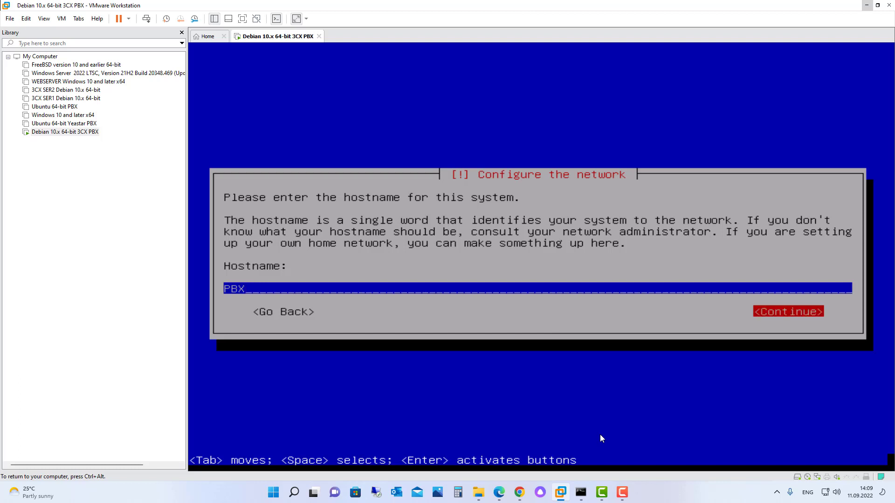
pyautogui.press('Return')
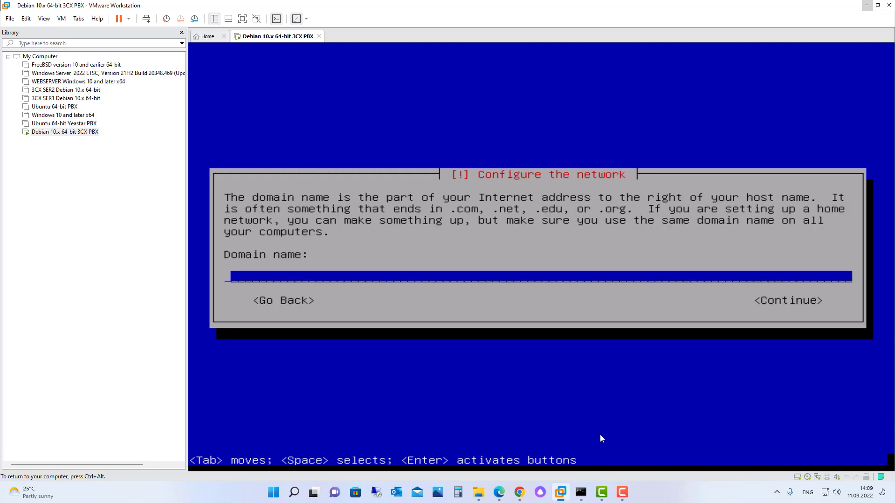
pyautogui.press('Tab')
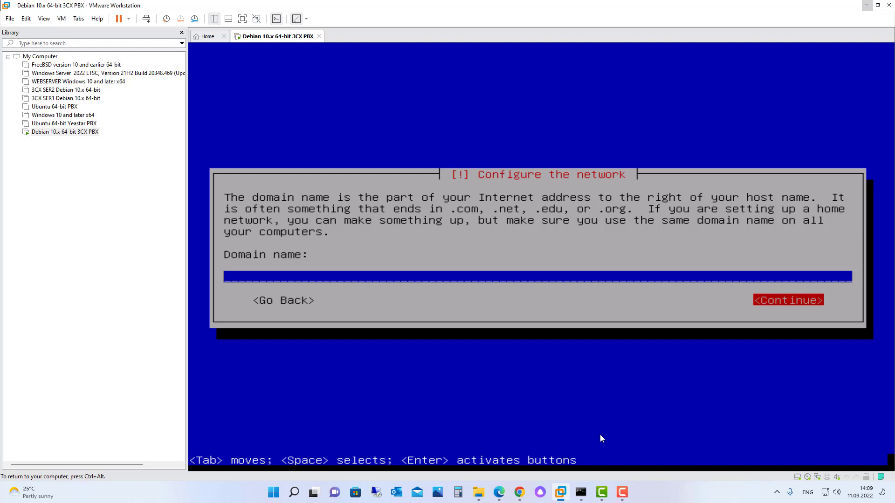
pyautogui.press('Return')
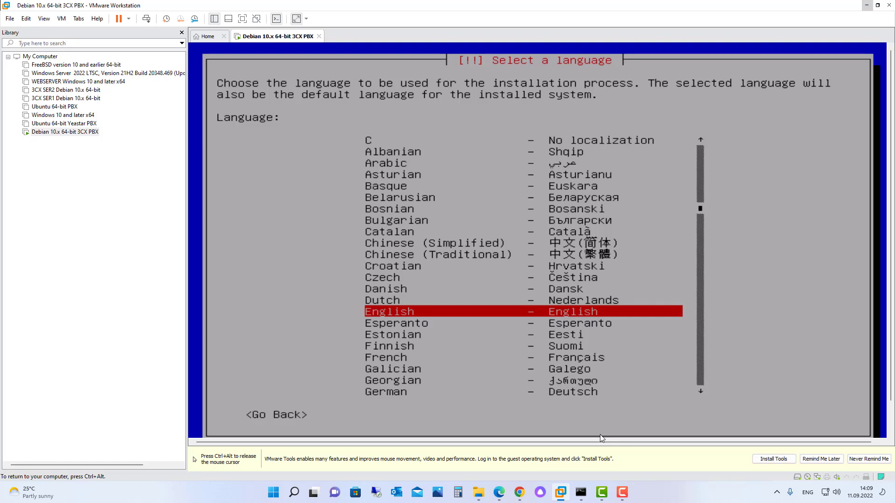
# Step: Choose English, location Austria under other > Europe, en_US.UTF-8 locale and American English keymap
pyautogui.press('Return')
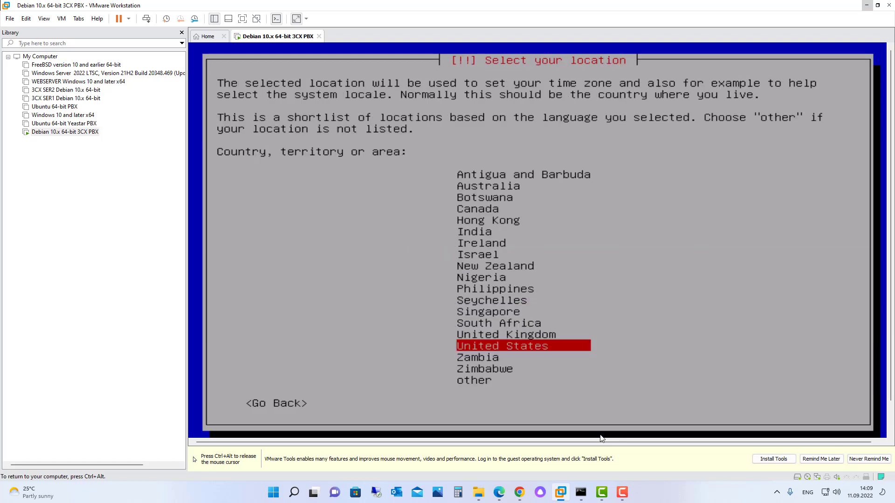
pyautogui.press('Down')
pyautogui.press('Down')
pyautogui.press('Down')
pyautogui.press('Return')
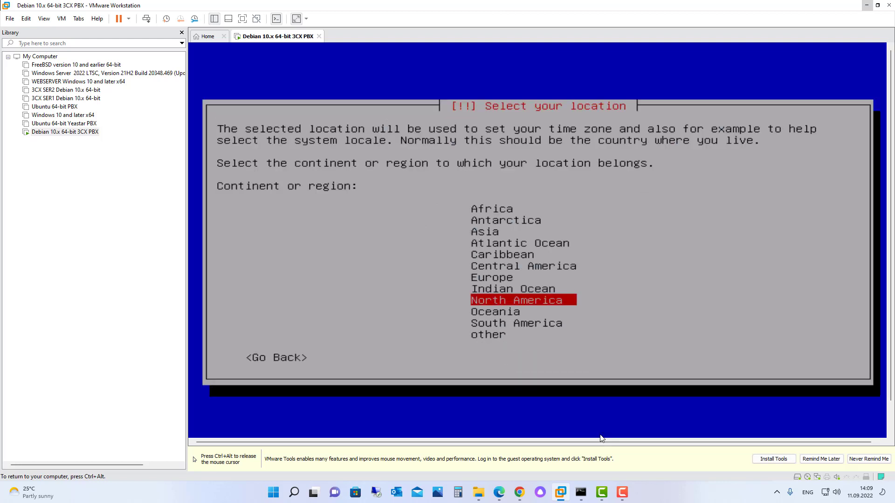
pyautogui.press('Up')
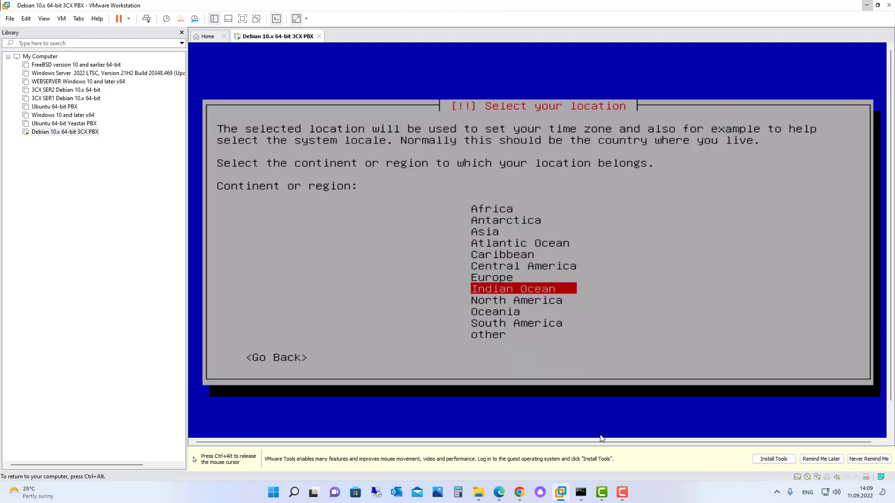
pyautogui.press('Up')
pyautogui.press('Return')
pyautogui.press('Down')
pyautogui.press('Down')
pyautogui.press('Down')
pyautogui.press('Return')
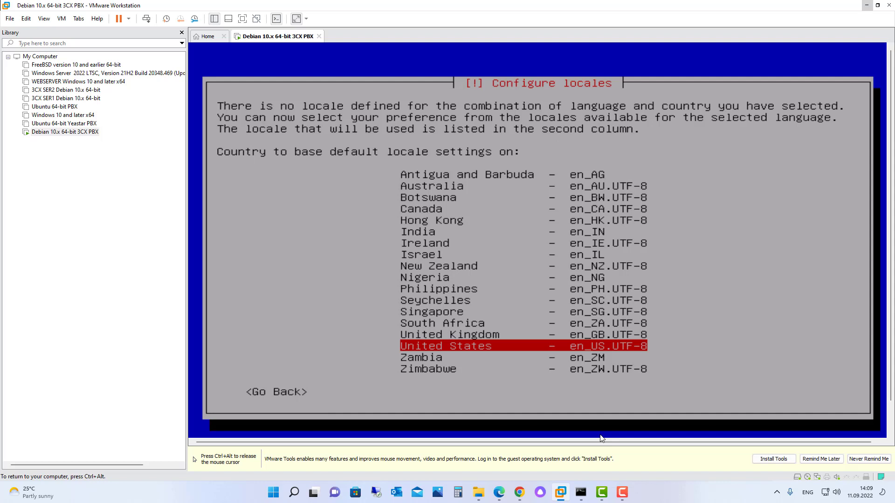
pyautogui.press('Return')
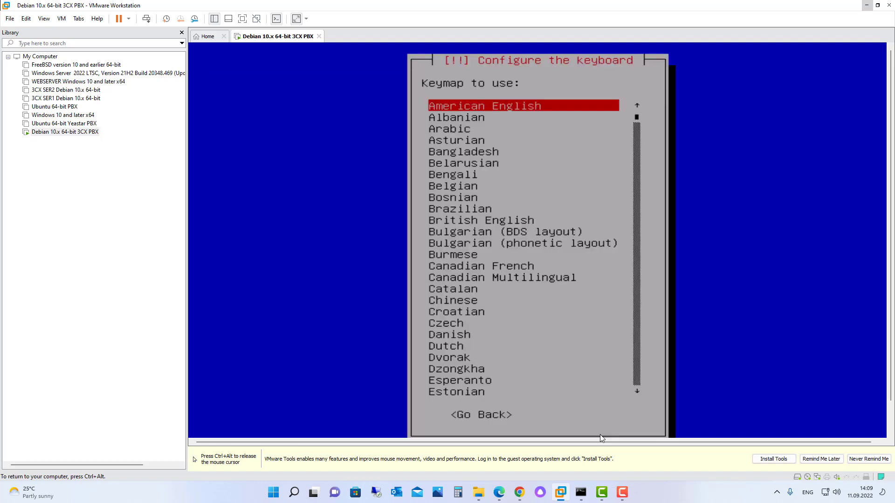
pyautogui.press('Return')
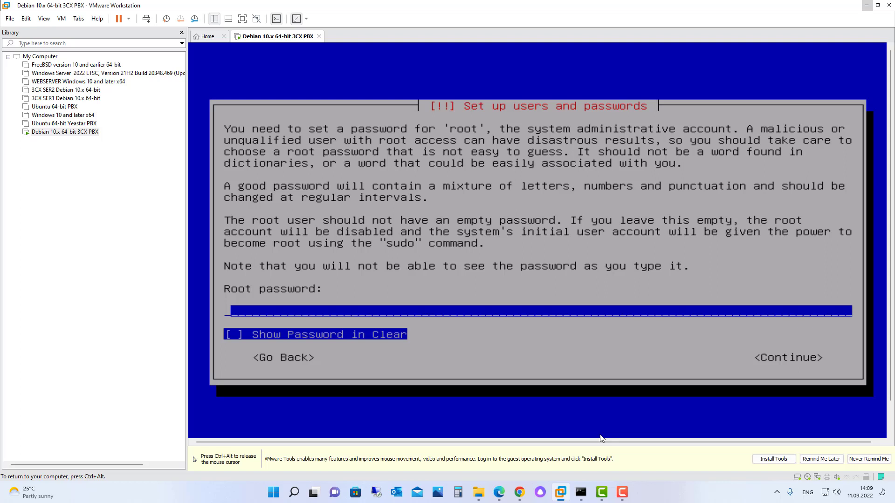
# Step: Type the root account password and re-enter it to verify
pyautogui.write('********')
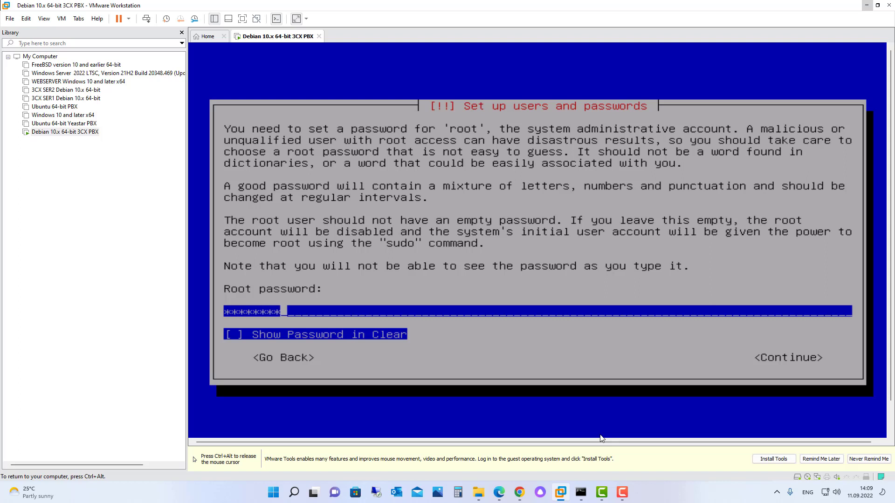
pyautogui.write('*****')
pyautogui.press('Tab')
pyautogui.press('Tab')
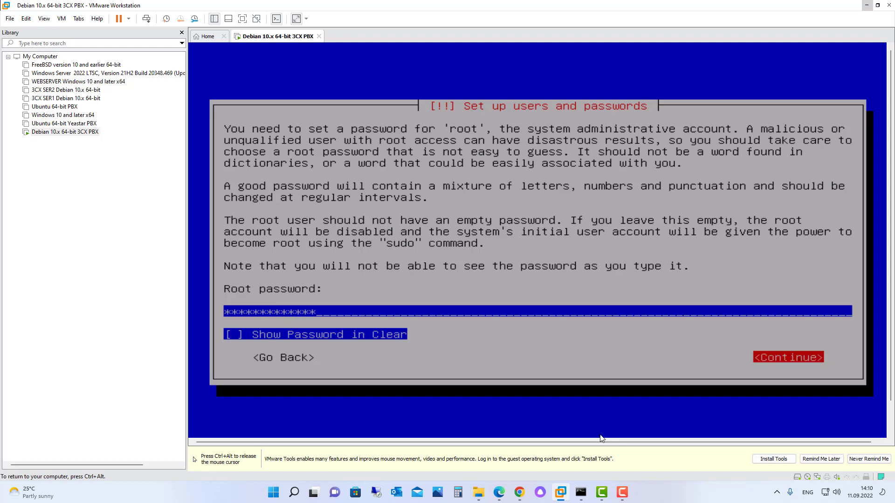
pyautogui.press('Return')
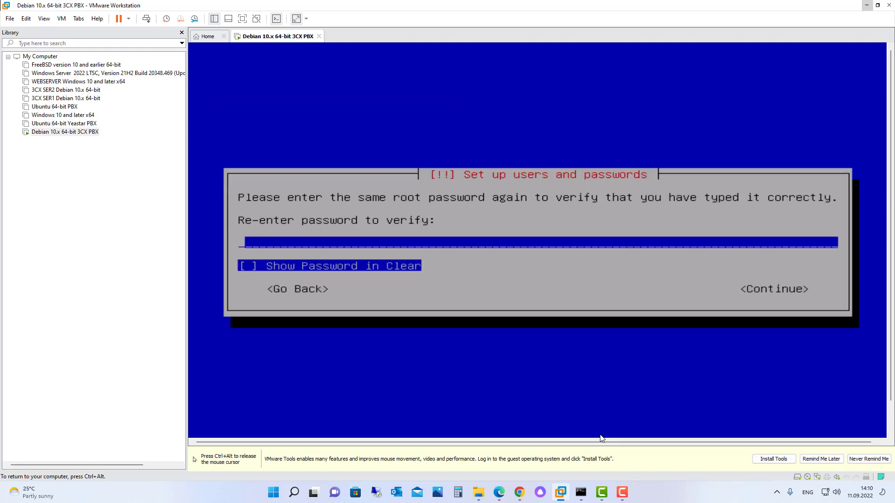
pyautogui.write('**********')
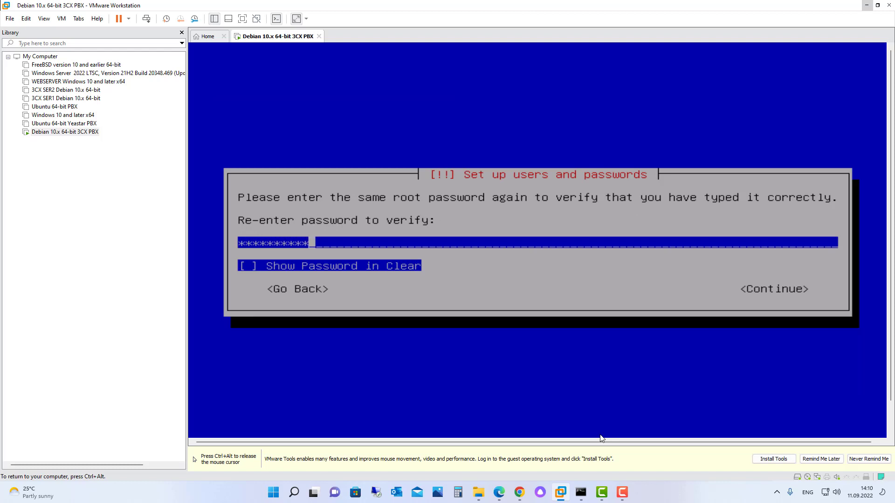
pyautogui.write('***')
pyautogui.press('Tab')
pyautogui.press('Tab')
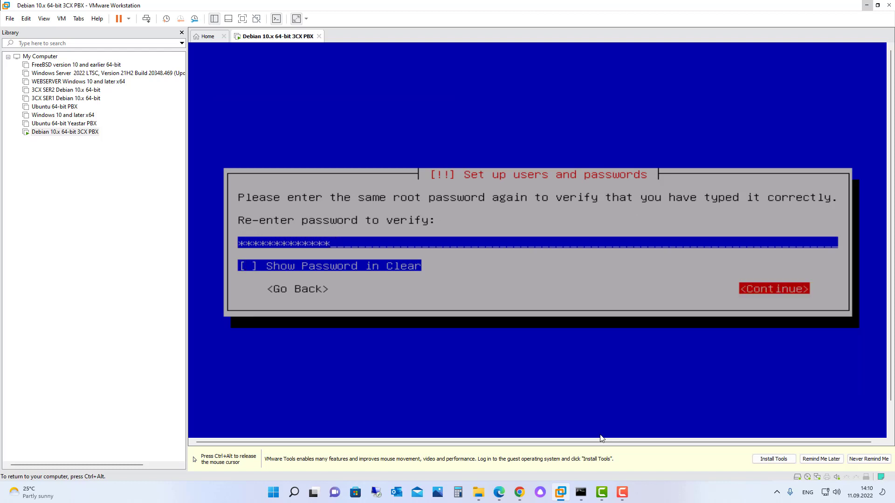
pyautogui.press('Return')
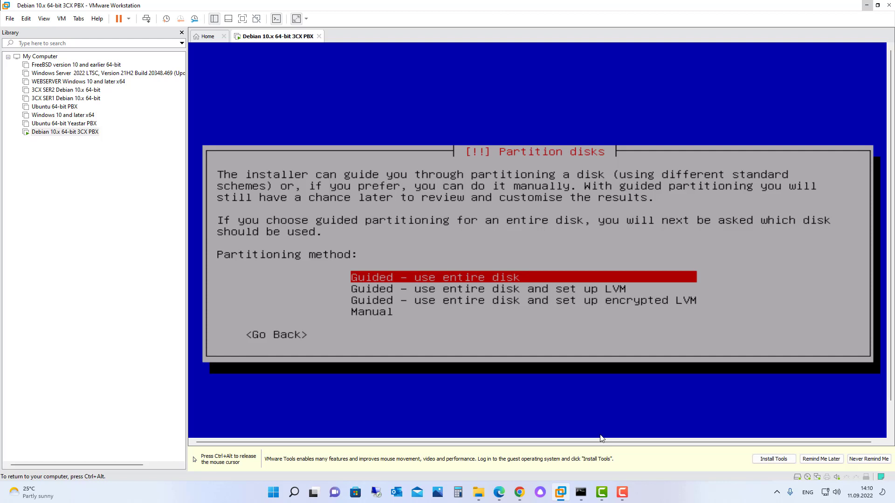
# Step: Guided-partition the whole 21.5 GB sda disk with all files in one partition, and write the changes
pyautogui.press('Return')
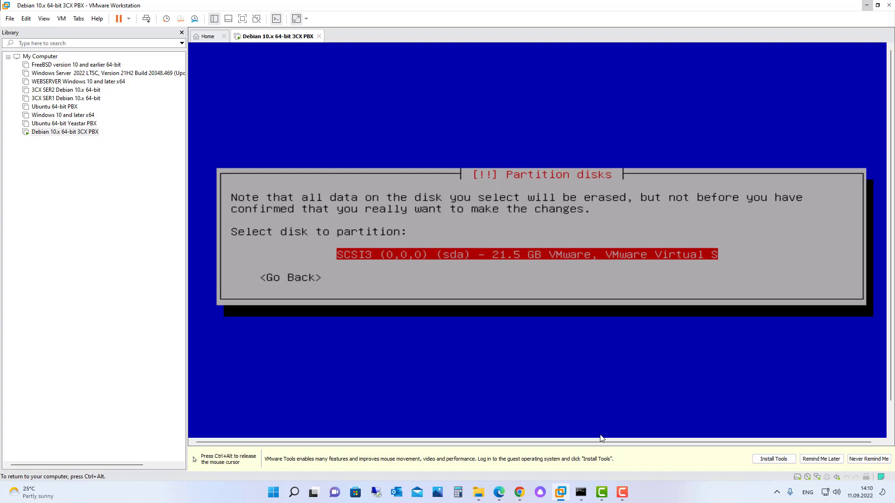
pyautogui.press('Return')
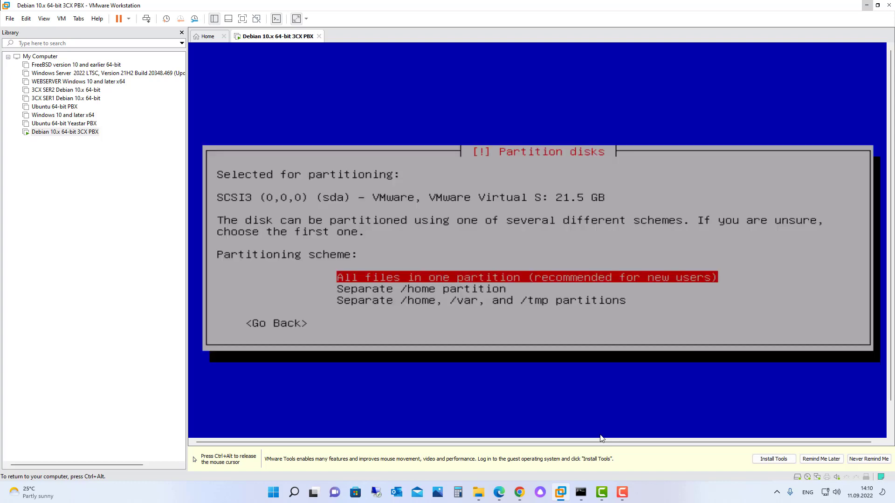
pyautogui.press('Return')
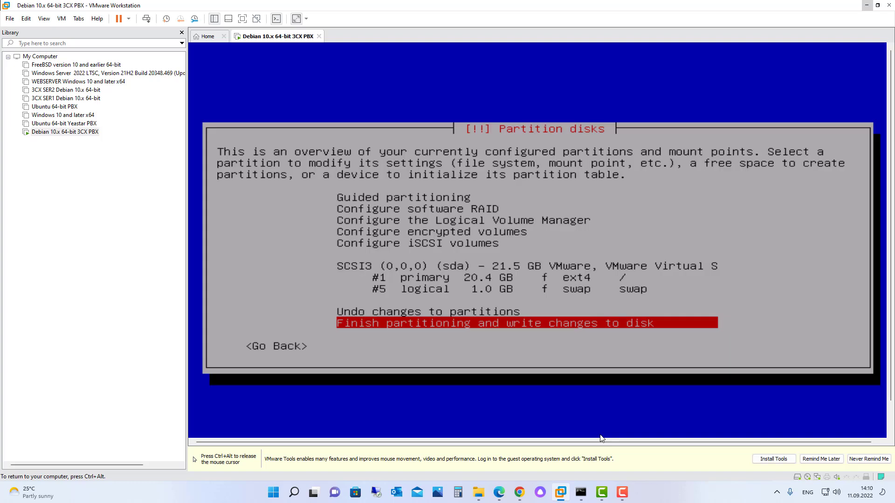
pyautogui.press('Return')
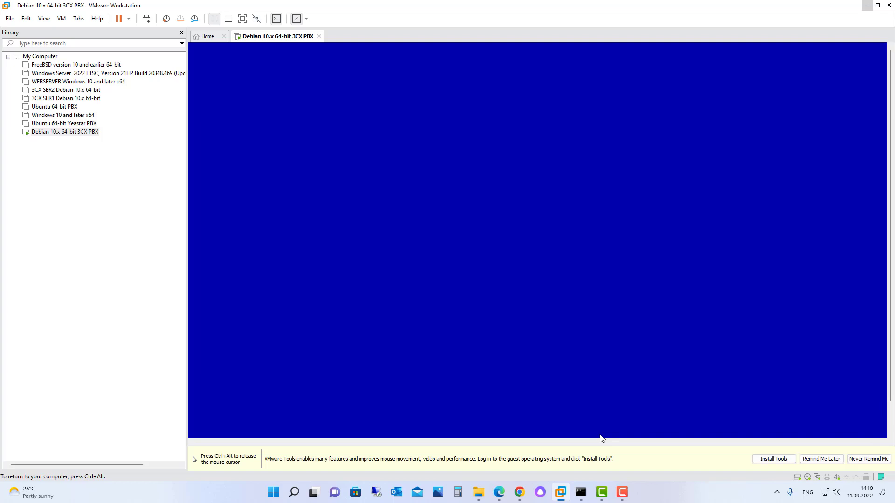
pyautogui.press('Left')
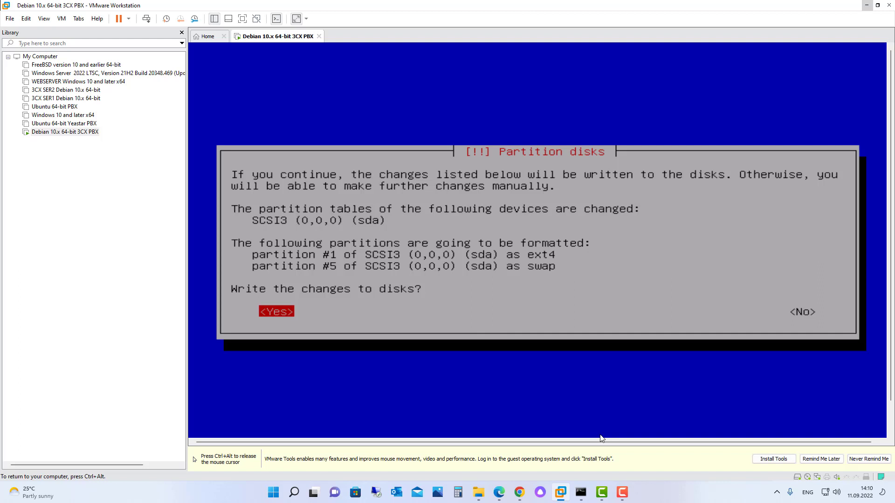
pyautogui.press('Return')
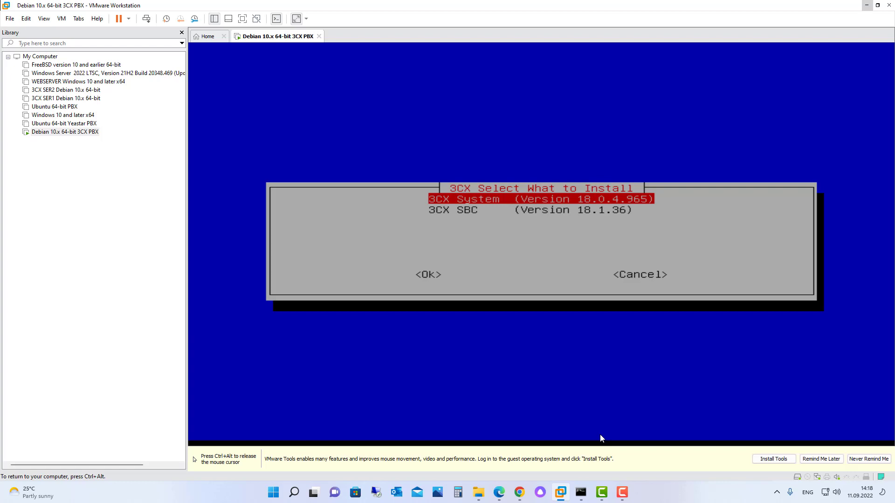
# Step: Install the 3CX System 18.0.4.965 package and accept its licence agreement
pyautogui.press('Tab')
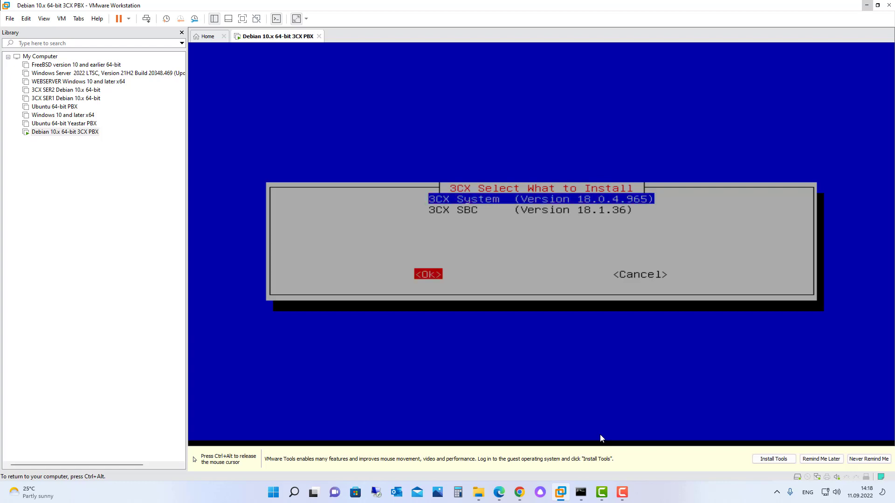
pyautogui.press('Return')
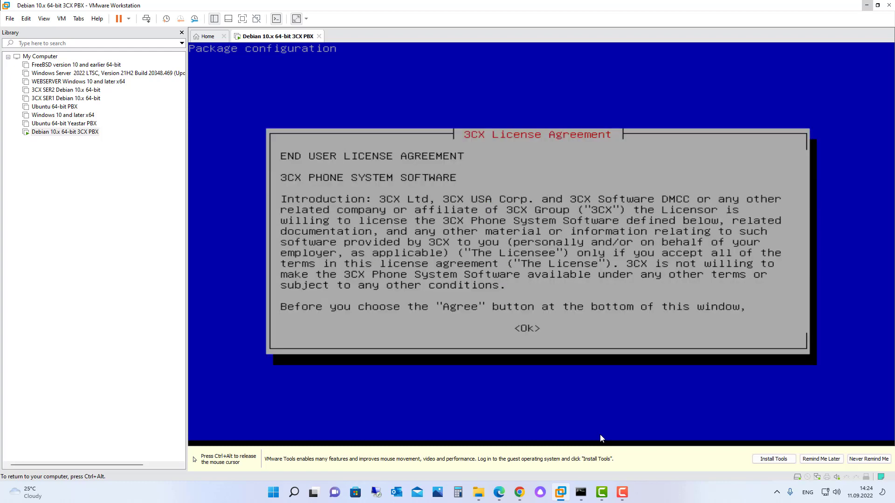
pyautogui.press('Tab')
pyautogui.press('Return')
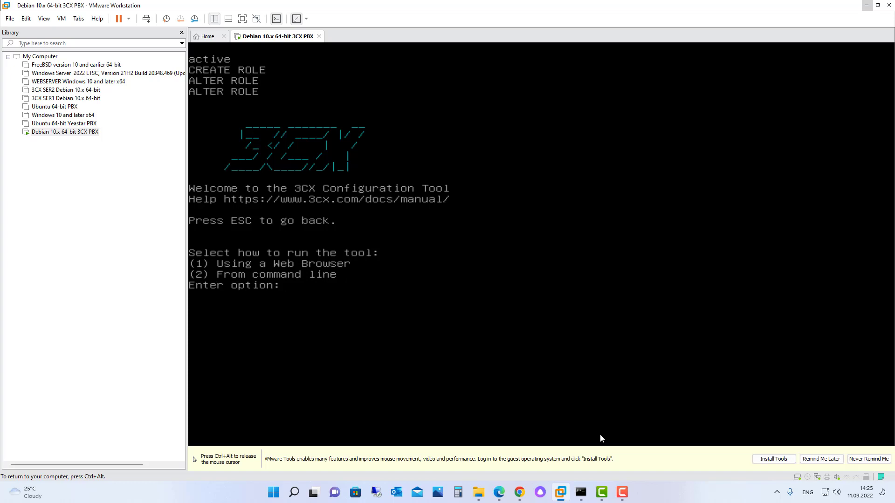
# Step: Run the 3CX configuration tool in web-browser mode (option 1), then release the VM and switch to Firefox
pyautogui.write('1')
pyautogui.press('Return')
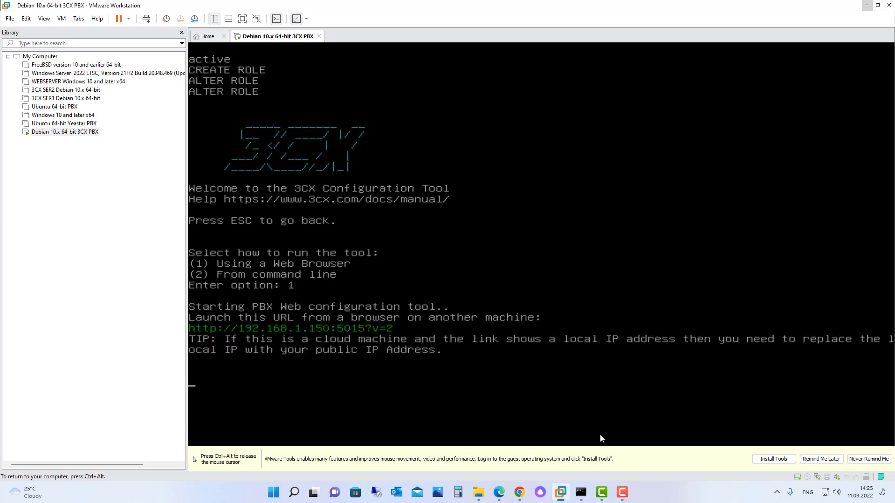
pyautogui.hotkey('ctrl', 'alt')
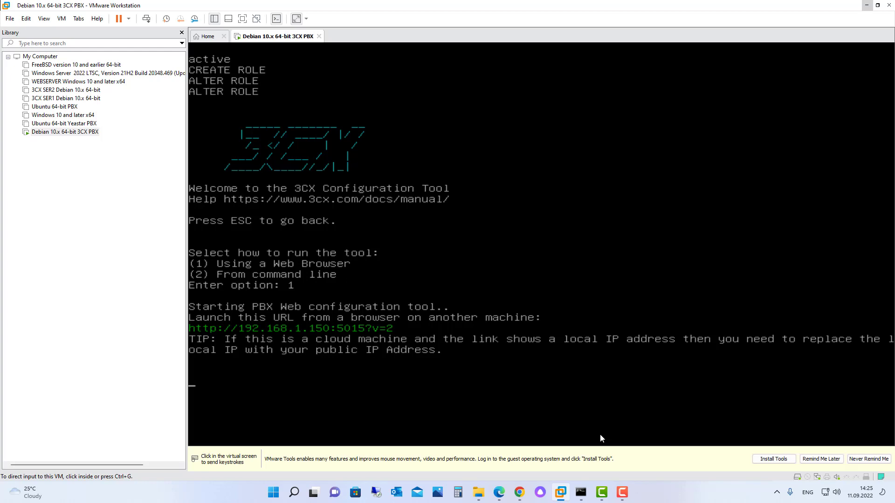
pyautogui.click(600, 438)
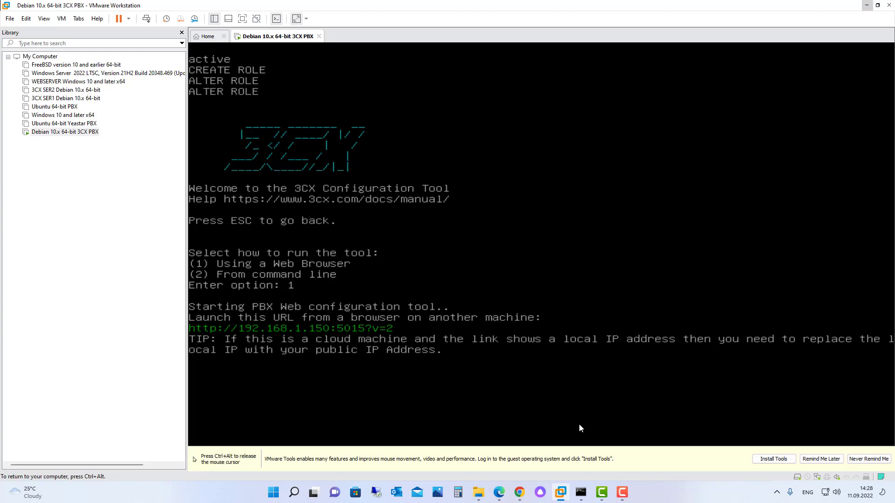
pyautogui.hotkey('ctrl', 'alt')
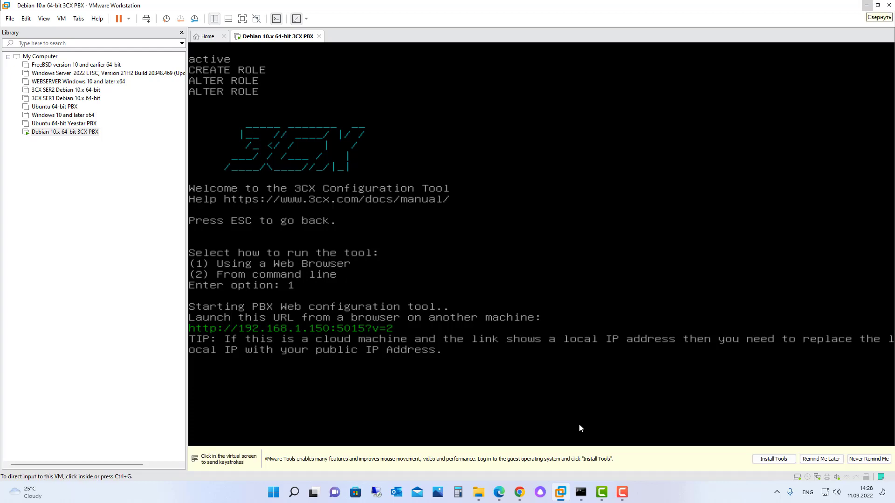
pyautogui.click(867, 5)
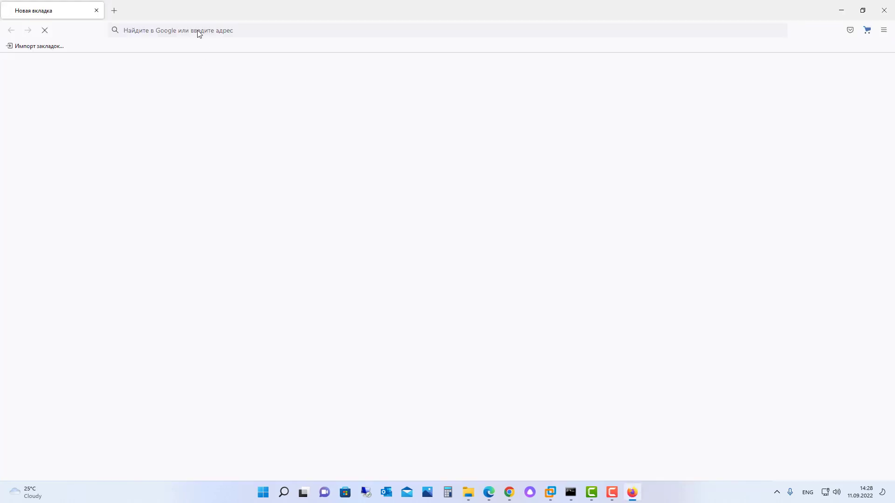
# Step: Load the wizard at 192.168.1.150:5015 in a clean tab and switch its language to Русский
pyautogui.click(96, 10)
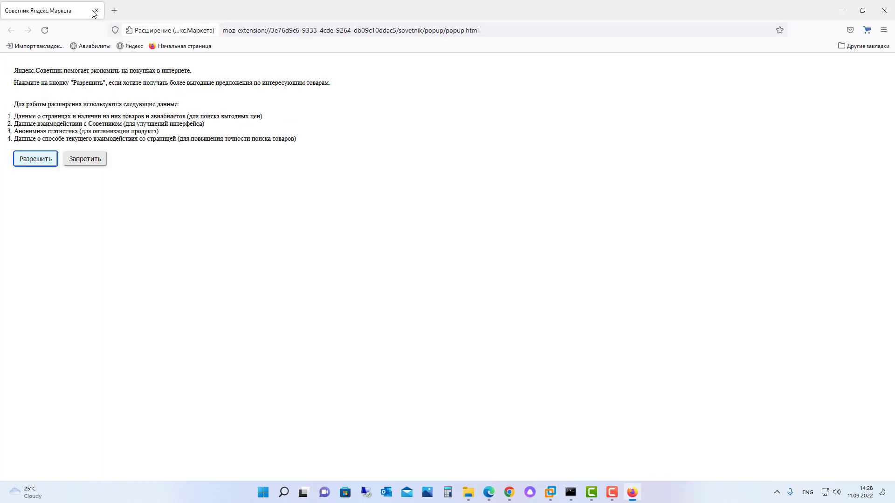
pyautogui.click(243, 32)
pyautogui.write('http://192.168.1.150:5015/')
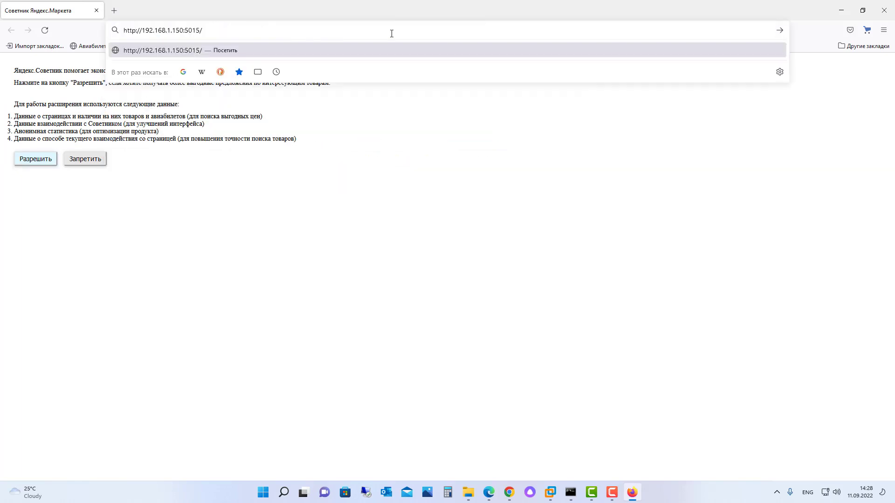
pyautogui.press('Return')
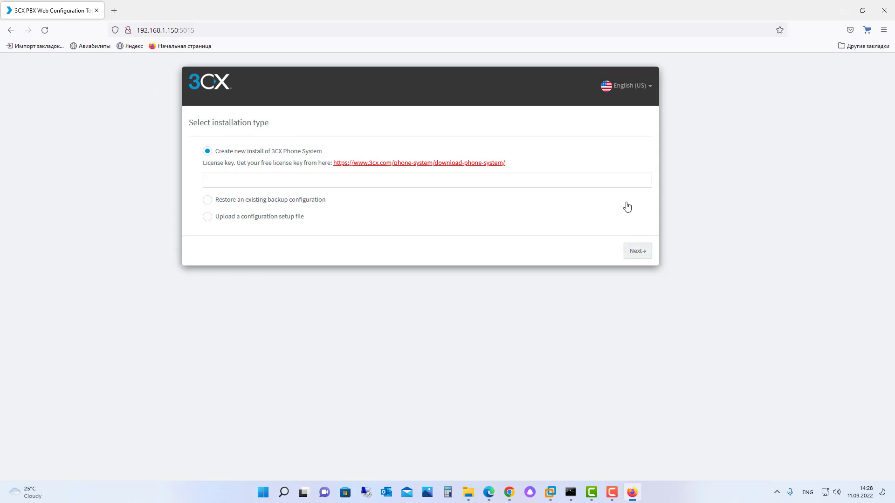
pyautogui.click(632, 91)
pyautogui.click(623, 227)
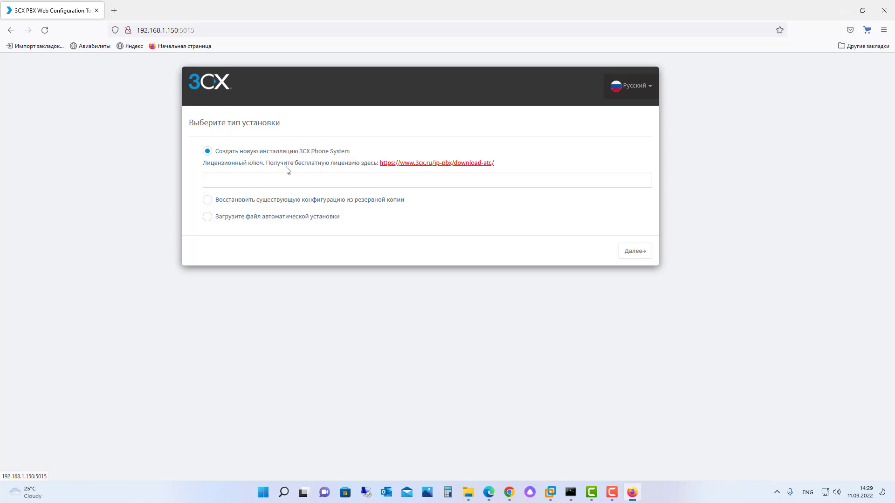
# Step: Paste the 3CX license key for a new install and continue
pyautogui.click(234, 184)
pyautogui.hotkey('ctrl', 'v')
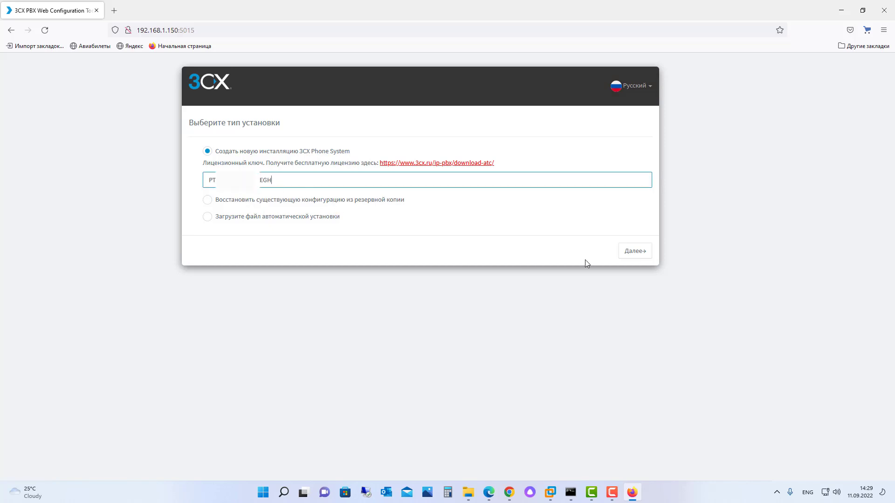
pyautogui.click(635, 251)
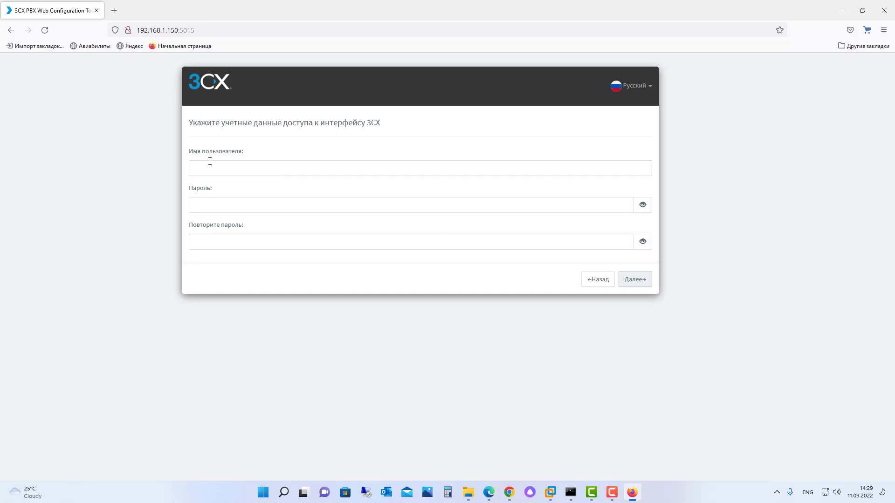
# Step: Enter the console admin username, password and repeated password, then submit them
pyautogui.click(208, 168)
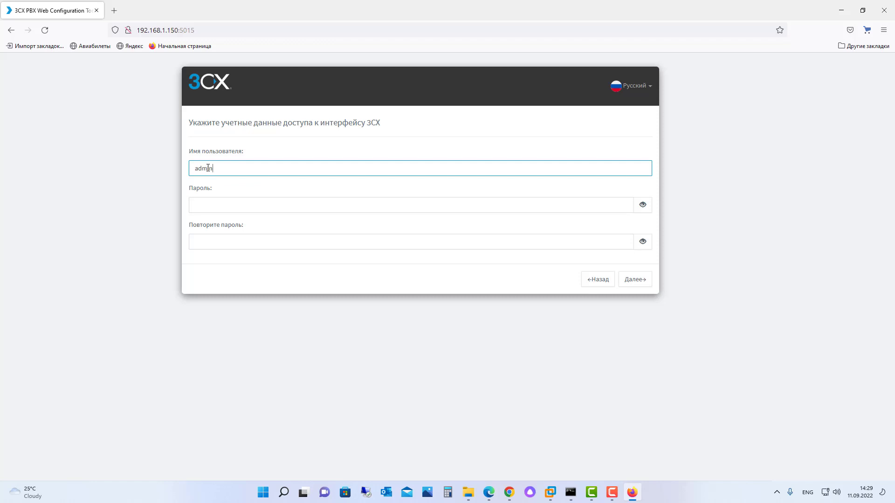
pyautogui.press('Tab')
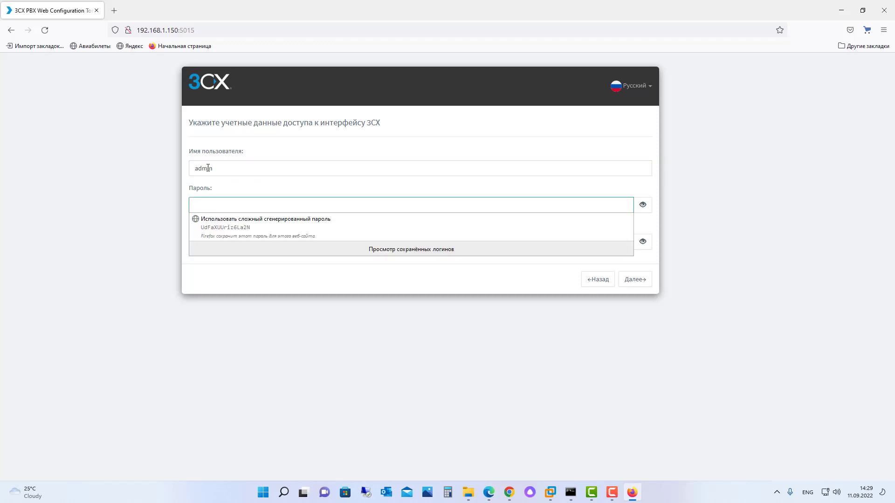
pyautogui.write('ad')
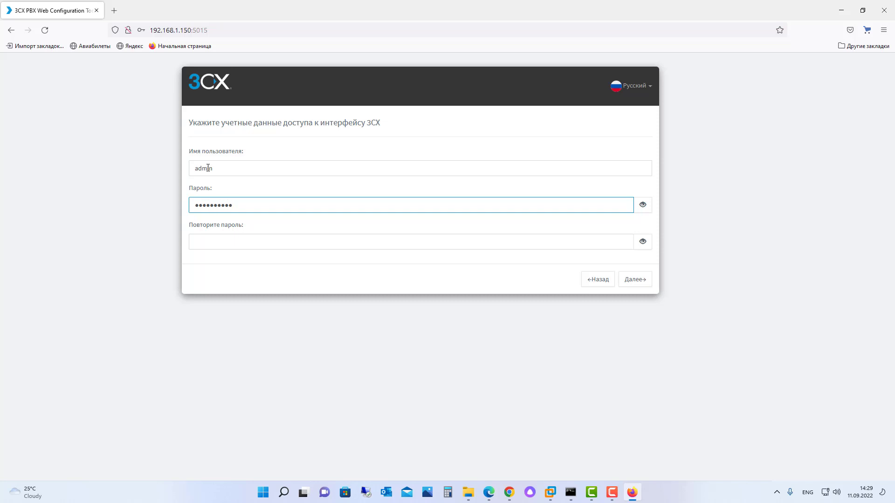
pyautogui.press('Tab')
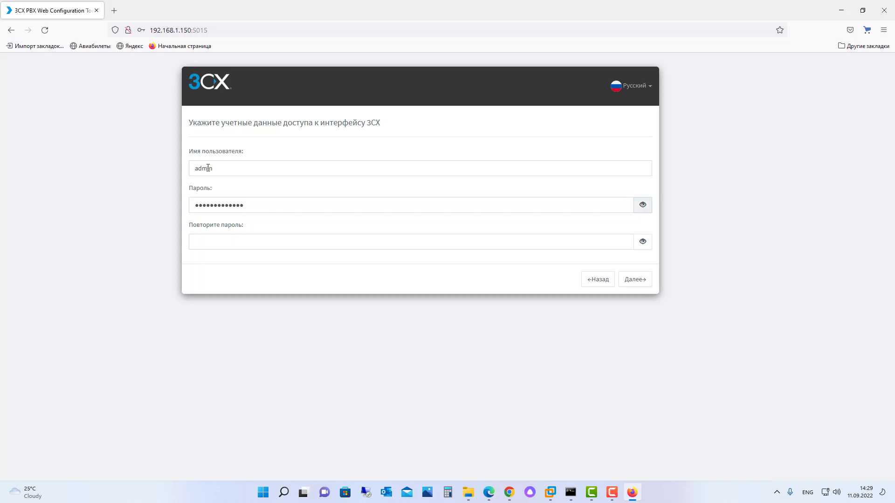
pyautogui.press('Tab')
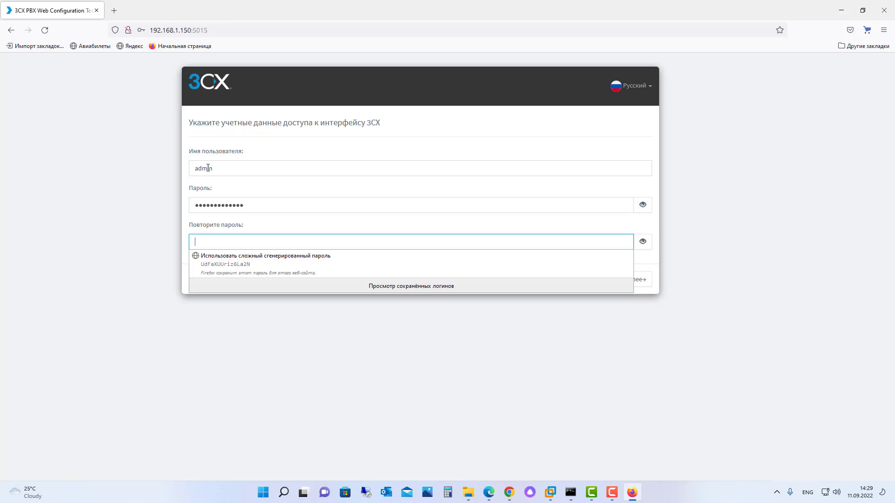
pyautogui.write('a')
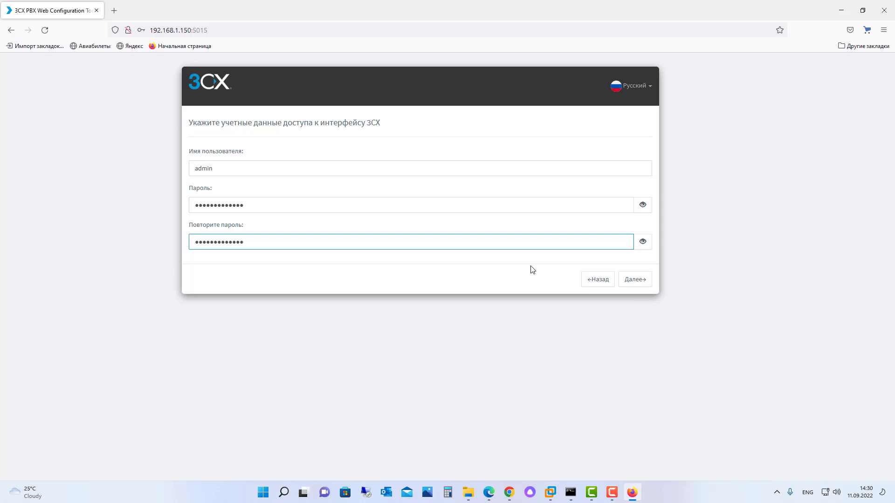
pyautogui.click(634, 280)
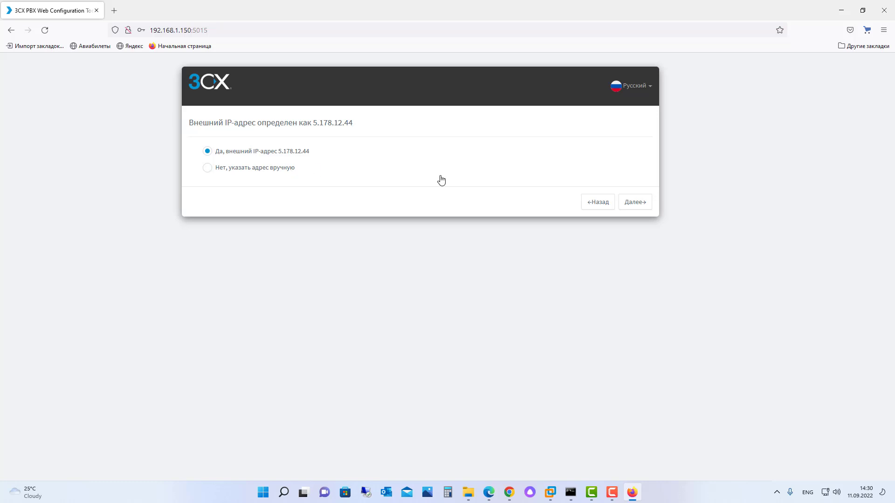
# Step: Accept external IP 5.178.12.44 as dynamic and keep default ports 5001/5000/5060/5090
pyautogui.click(635, 205)
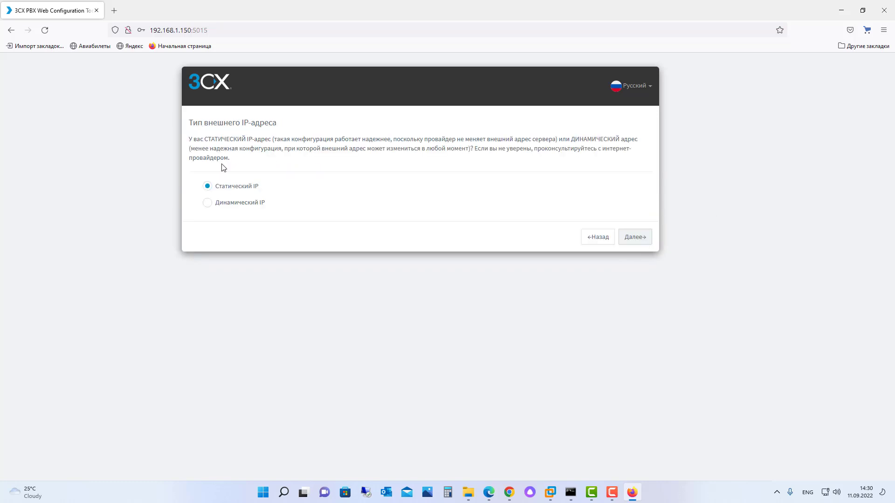
pyautogui.click(205, 205)
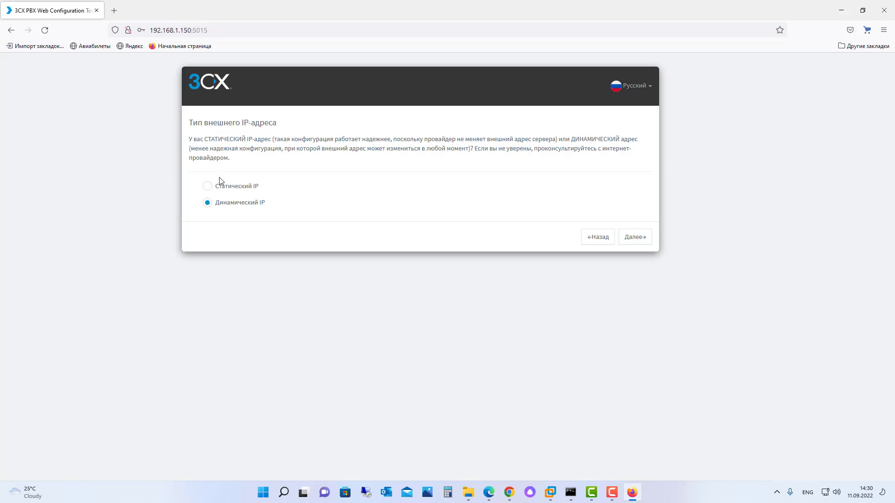
pyautogui.click(635, 238)
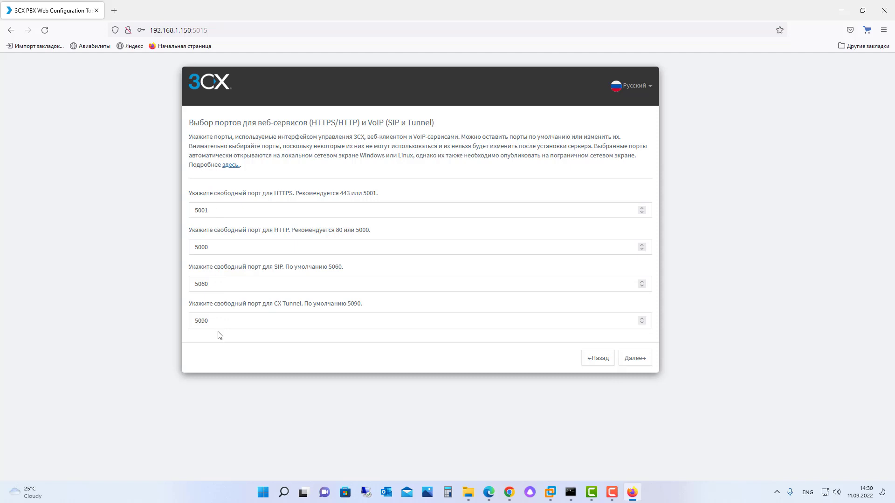
pyautogui.click(643, 363)
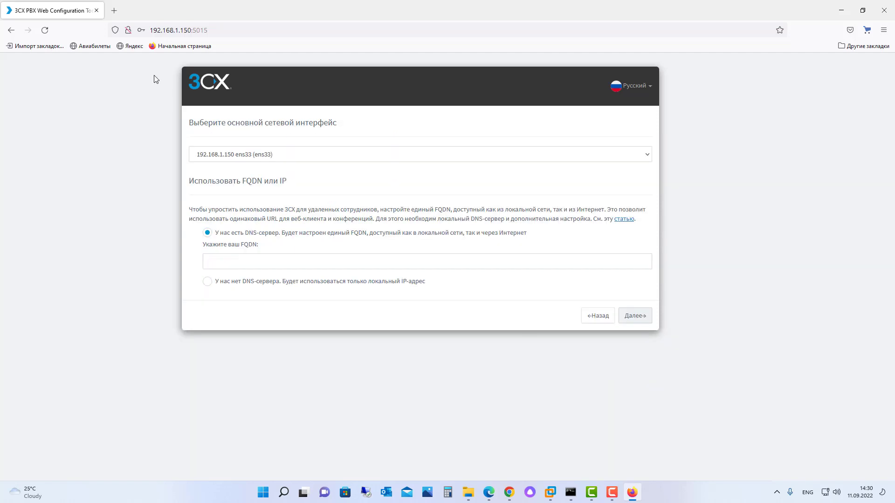
# Step: Keep interface 192.168.1.150 ens33, choose local IP only with no DNS server, and continue
pyautogui.click(241, 153)
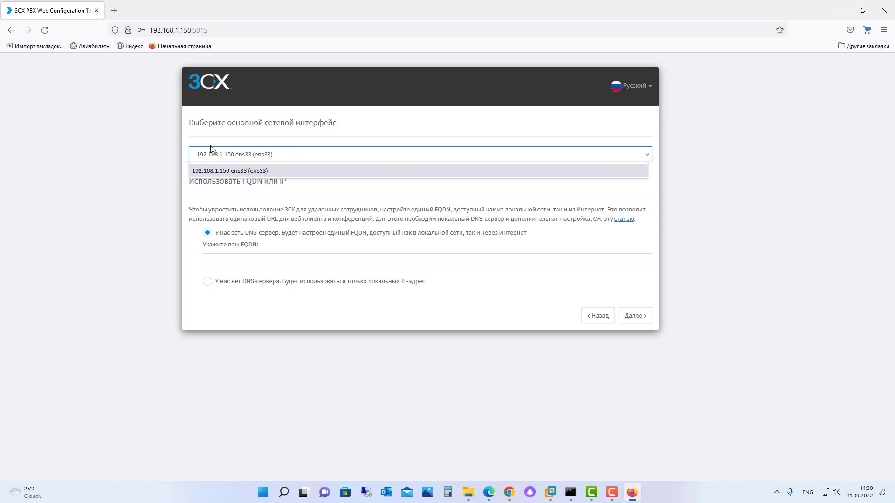
pyautogui.click(230, 158)
pyautogui.click(230, 155)
pyautogui.click(236, 171)
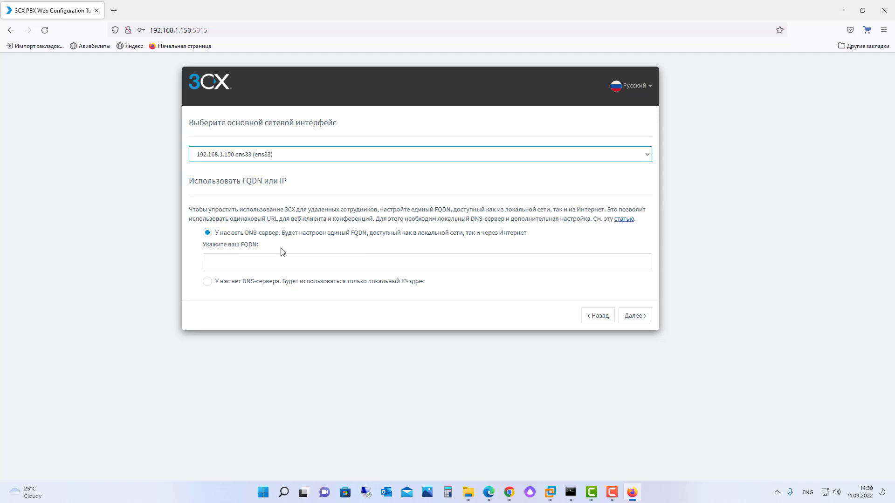
pyautogui.click(208, 282)
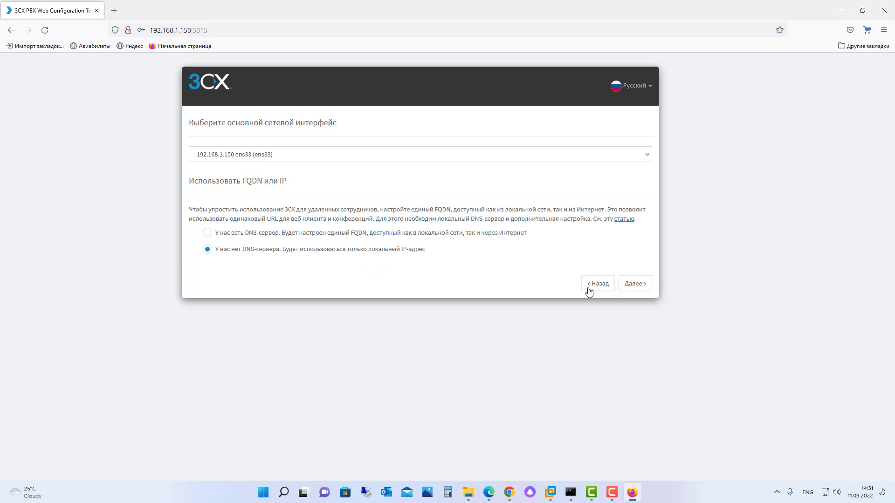
pyautogui.click(635, 286)
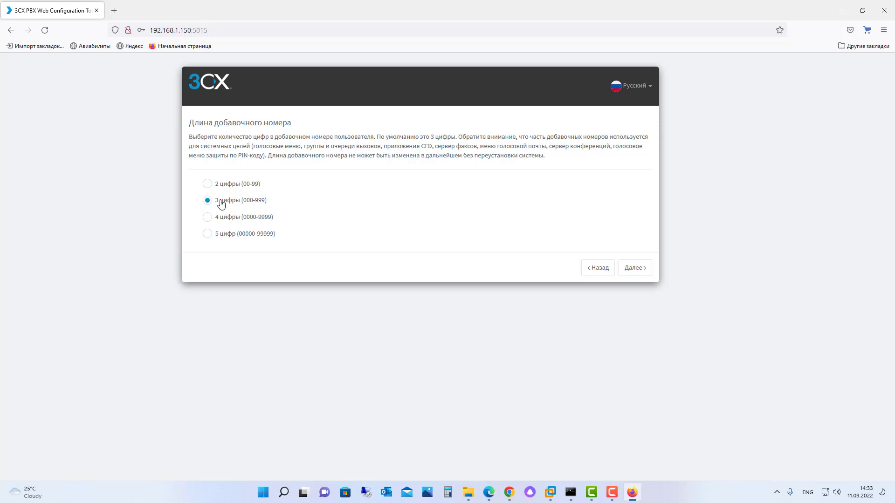
# Step: Keep 3-digit extensions (000-999) and enter the administrator's e-mail address
pyautogui.click(635, 269)
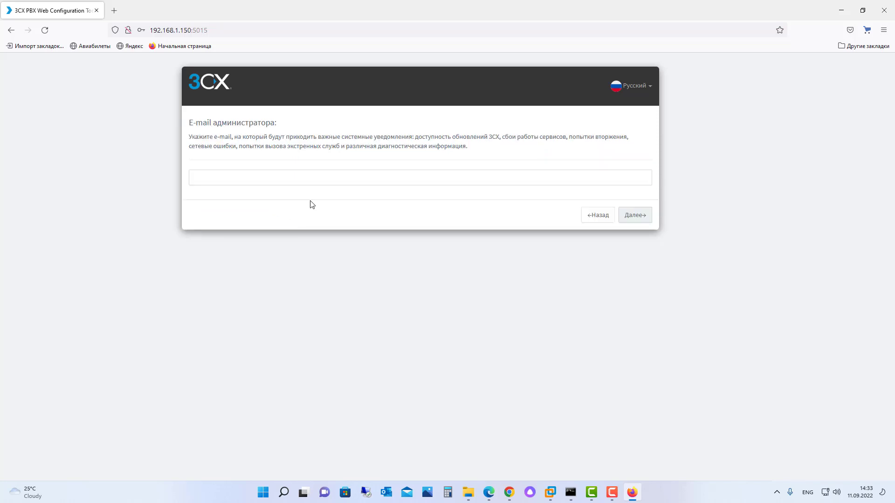
pyautogui.click(212, 179)
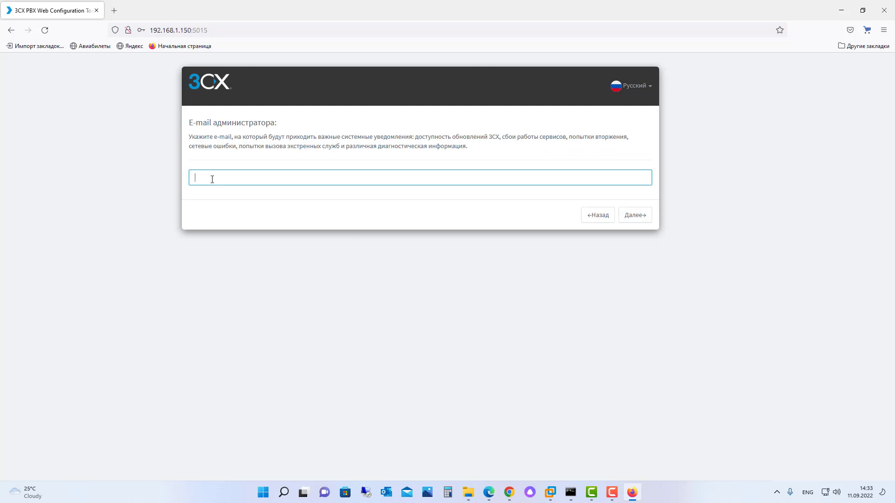
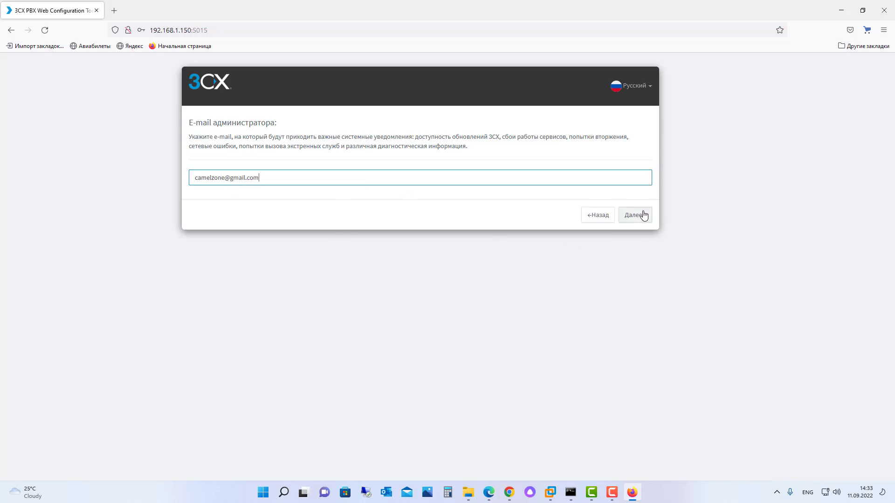
pyautogui.click(643, 213)
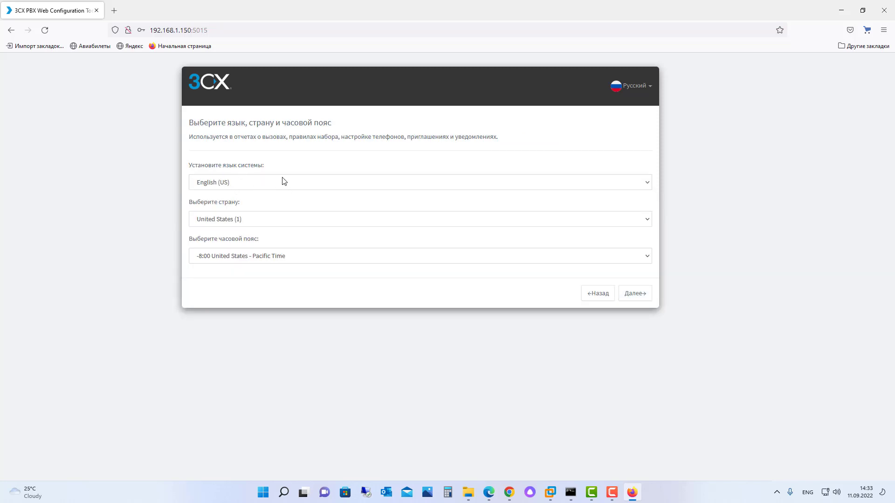
# Step: Keep English (US) as the system language and set the country to Azerbaijan (994)
pyautogui.click(283, 185)
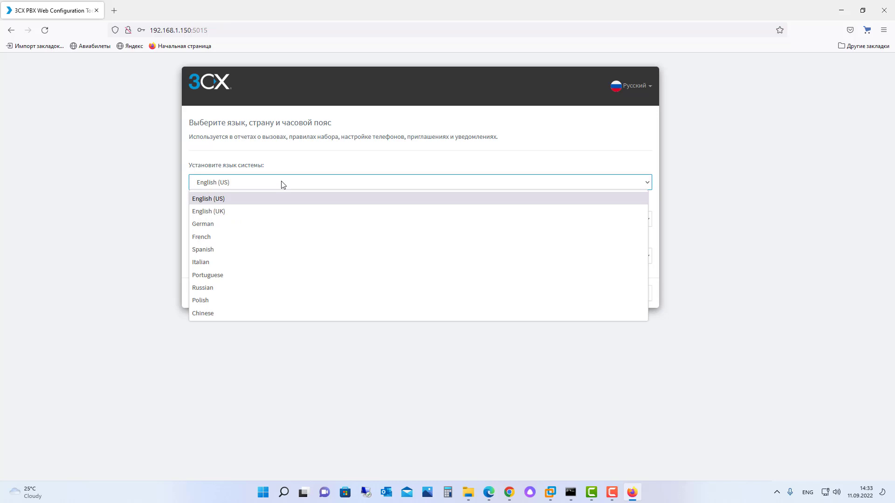
pyautogui.click(283, 184)
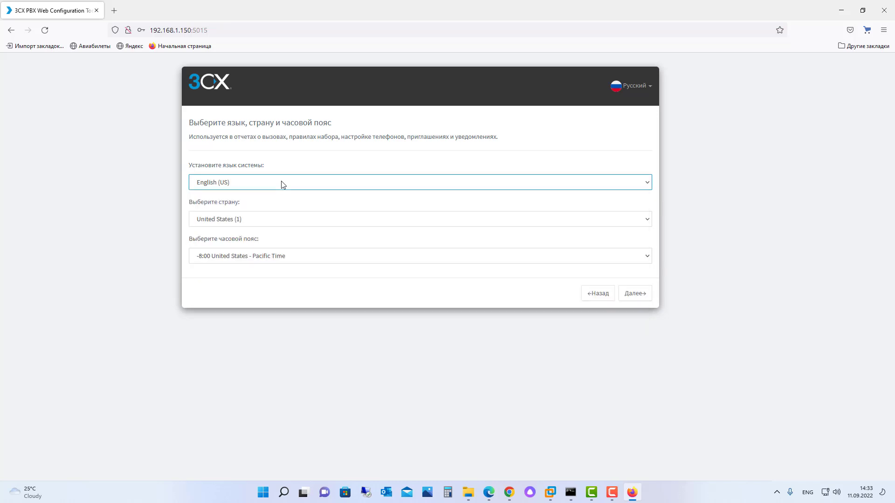
pyautogui.click(265, 220)
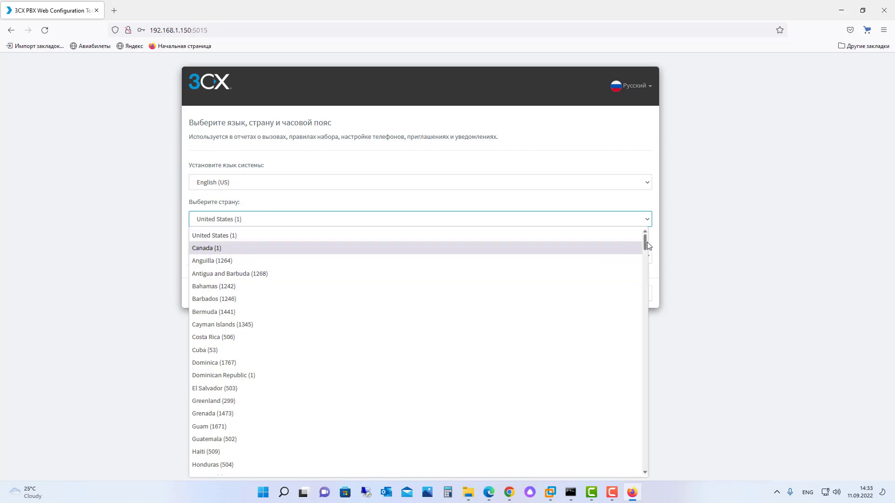
pyautogui.moveTo(645, 243); pyautogui.dragTo(628, 362)
pyautogui.press('pageup')
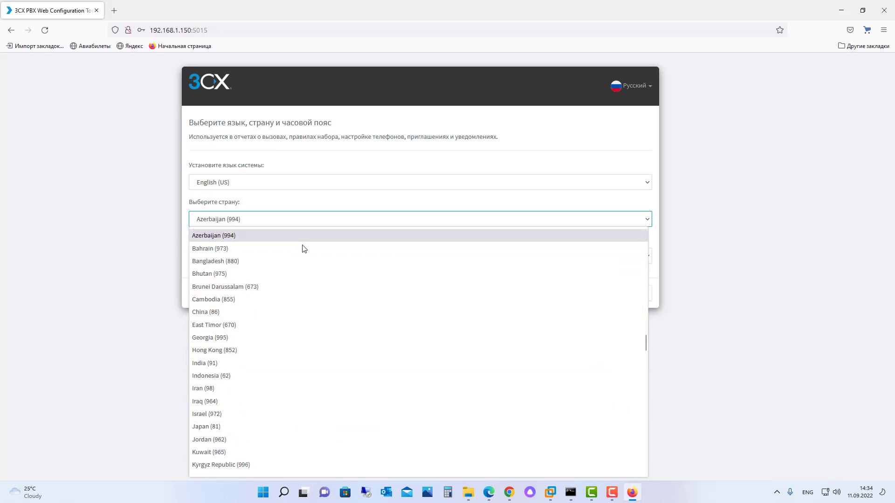
pyautogui.click(249, 240)
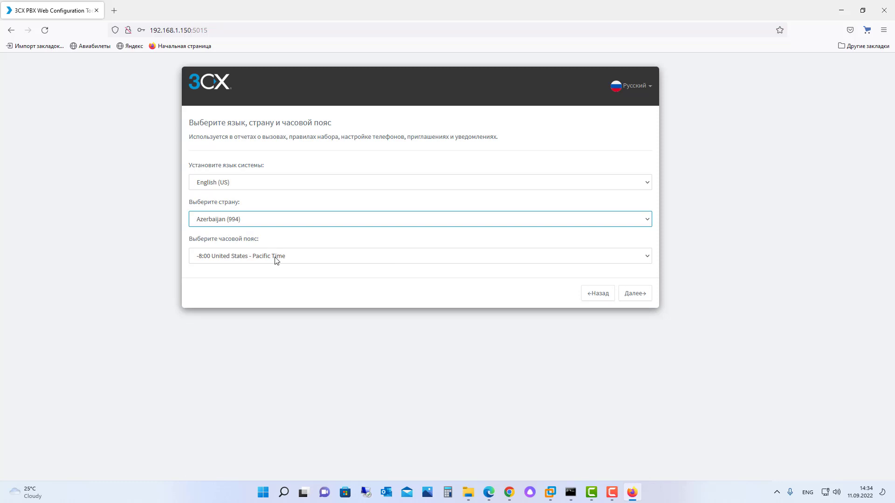
# Step: Choose the +4:00 Azerbaijan (Baku) time zone and advance to the operator extension page
pyautogui.click(277, 261)
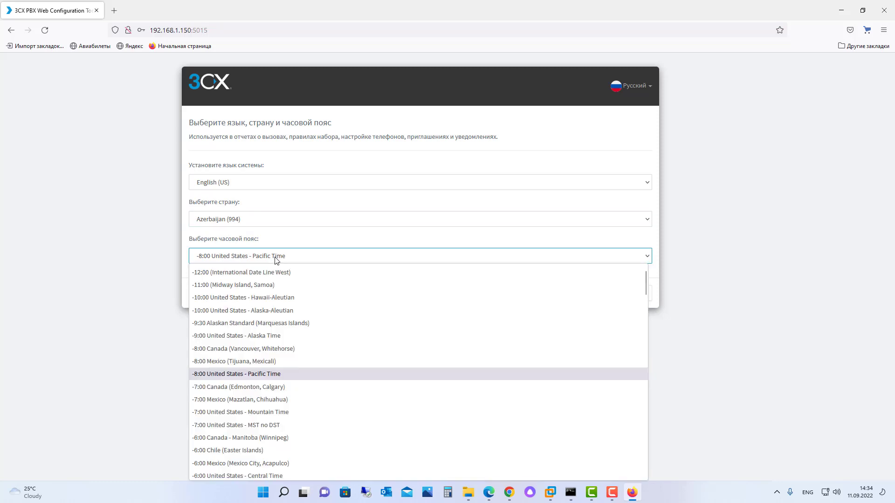
pyautogui.scroll(-20, 246, 377)
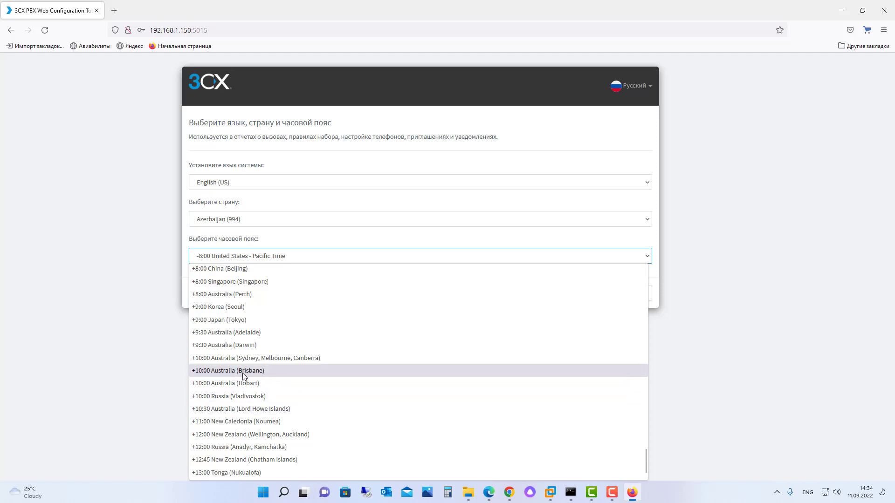
pyautogui.scroll(10, 242, 376)
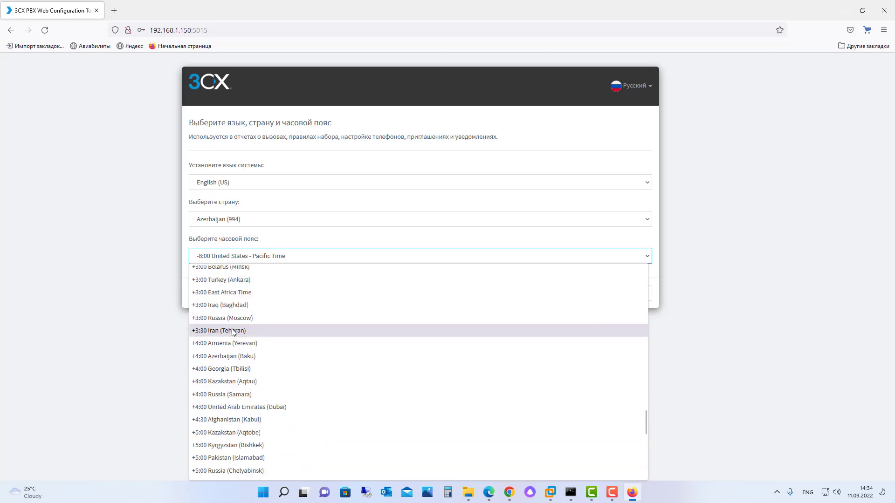
pyautogui.click(248, 356)
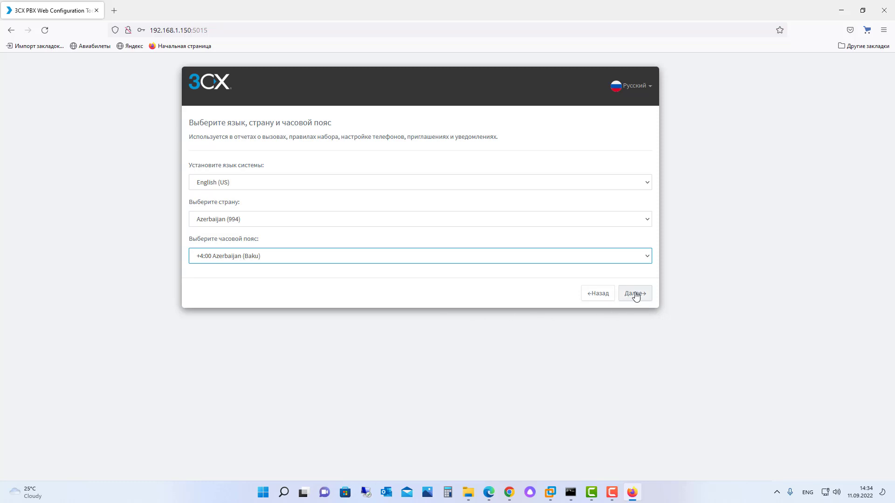
pyautogui.click(636, 295)
pyautogui.click(204, 226)
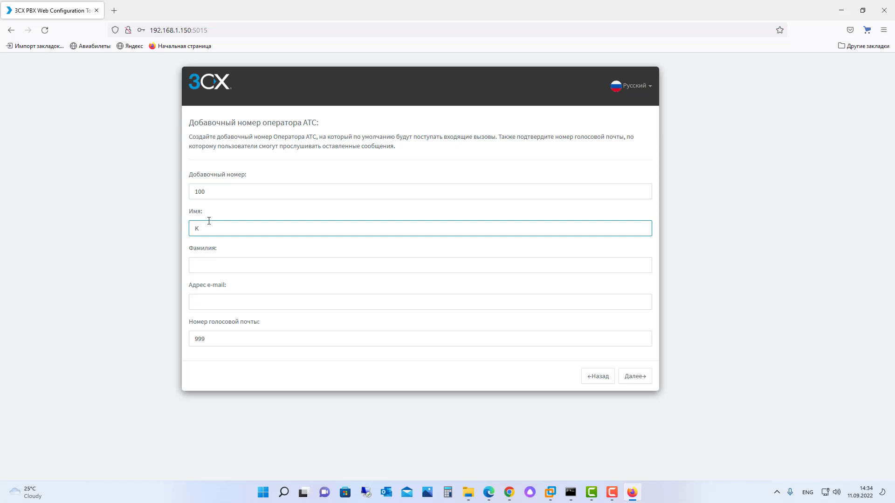
# Step: Enter the operator's first name, last name and e-mail for extension 100, then continue
pyautogui.press('Tab')
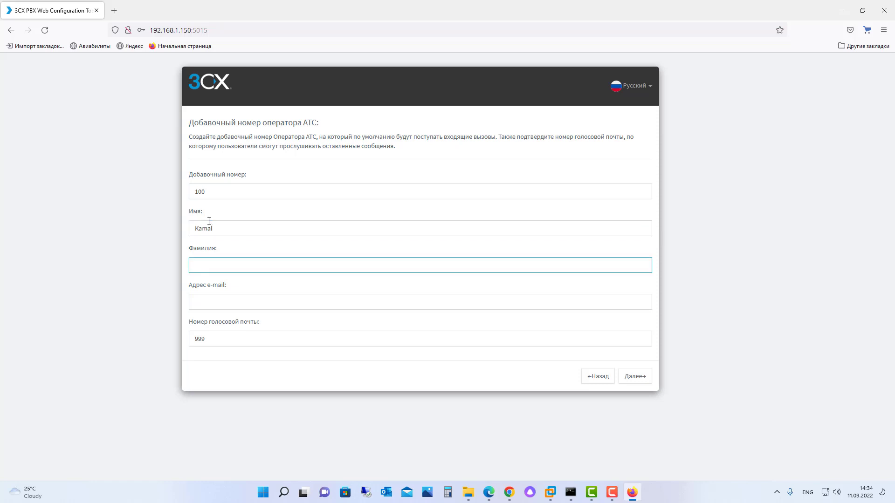
pyautogui.click(235, 300)
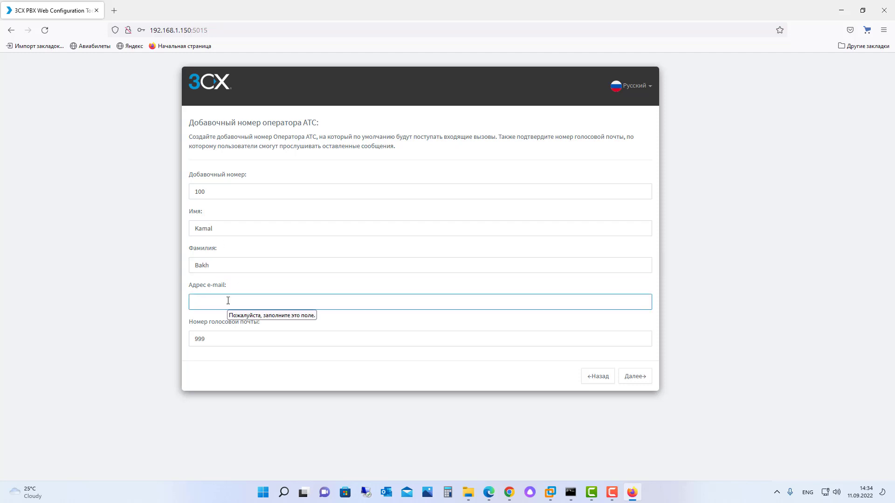
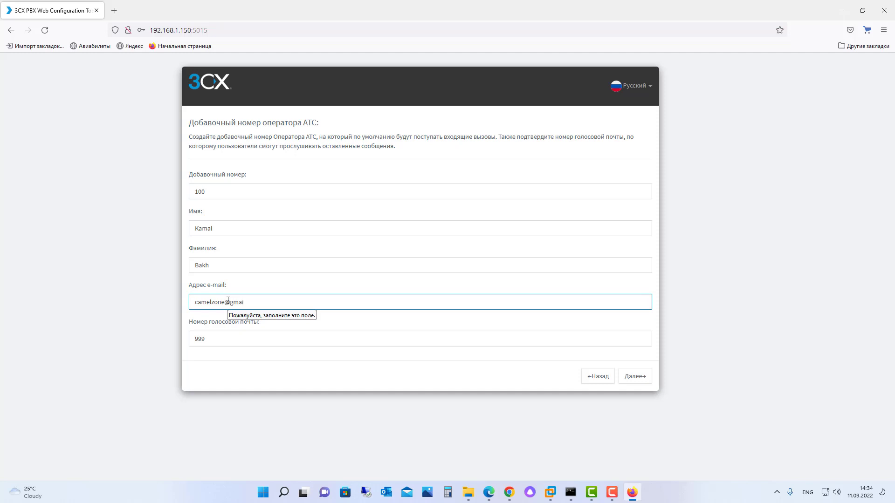
pyautogui.click(635, 377)
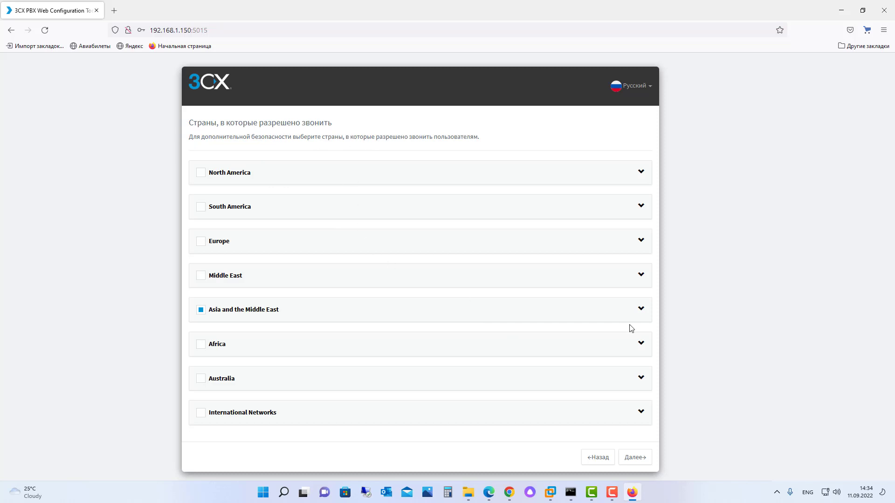
# Step: Keep Azerbaijan ticked under Asia and the Middle East as the allowed calling country
pyautogui.click(641, 310)
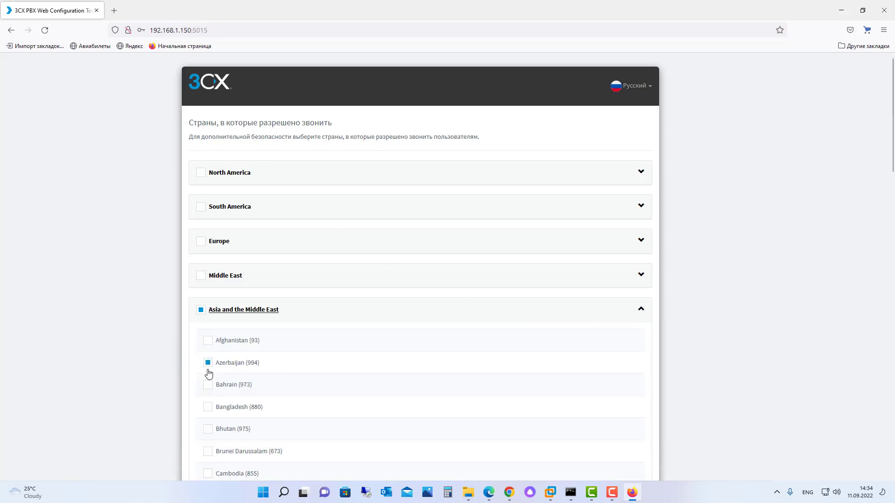
pyautogui.scroll(-2, 187, 364)
pyautogui.scroll(-20, 178, 345)
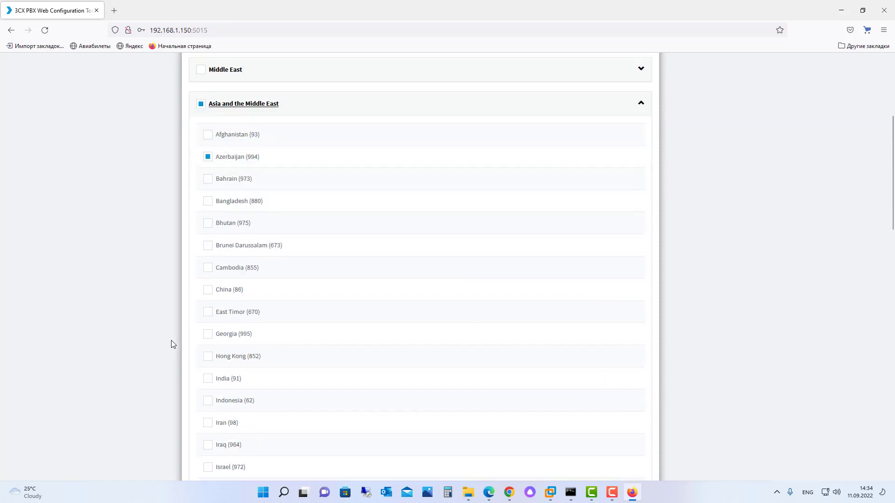
pyautogui.click(635, 467)
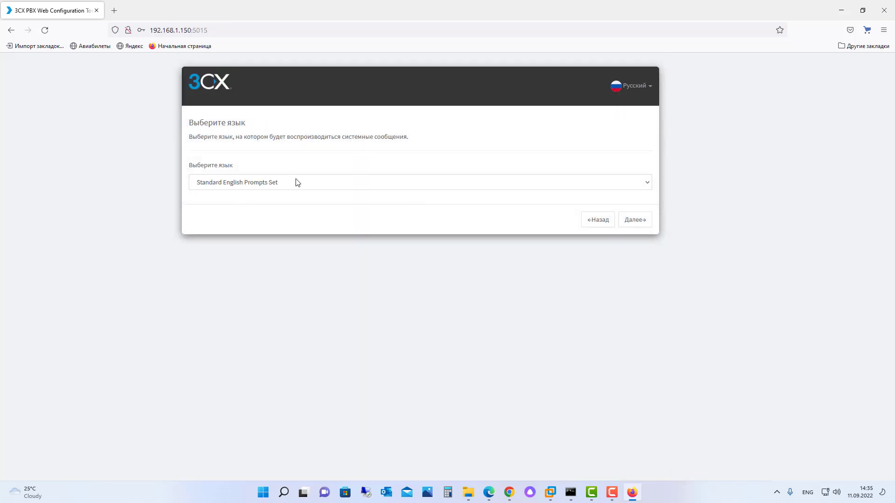
# Step: Choose the Russian Prompts Set and finish the configuration wizard
pyautogui.click(298, 182)
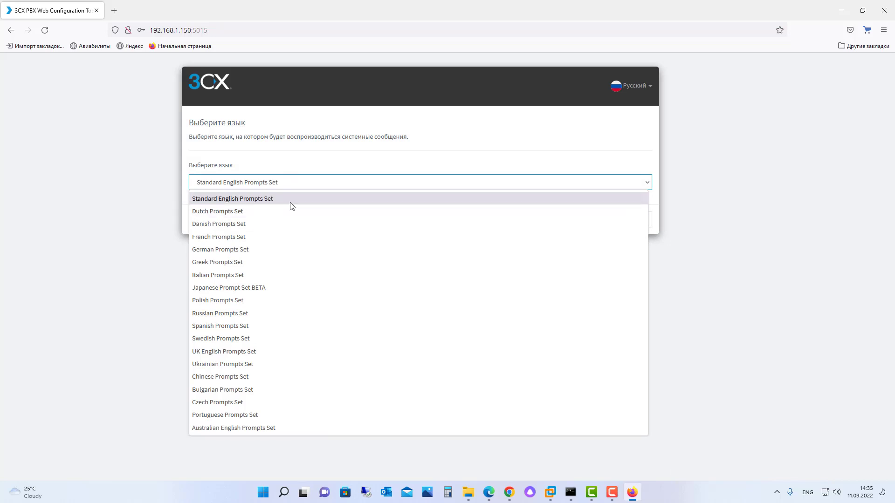
pyautogui.click(248, 314)
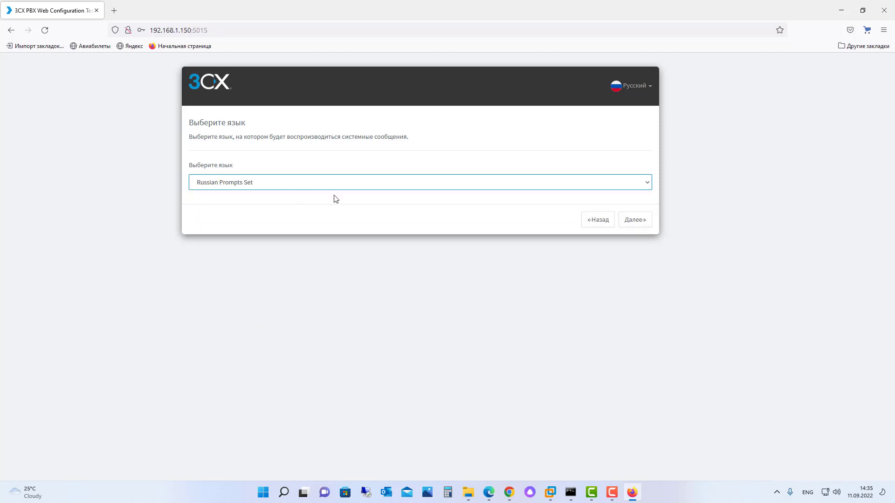
pyautogui.click(639, 223)
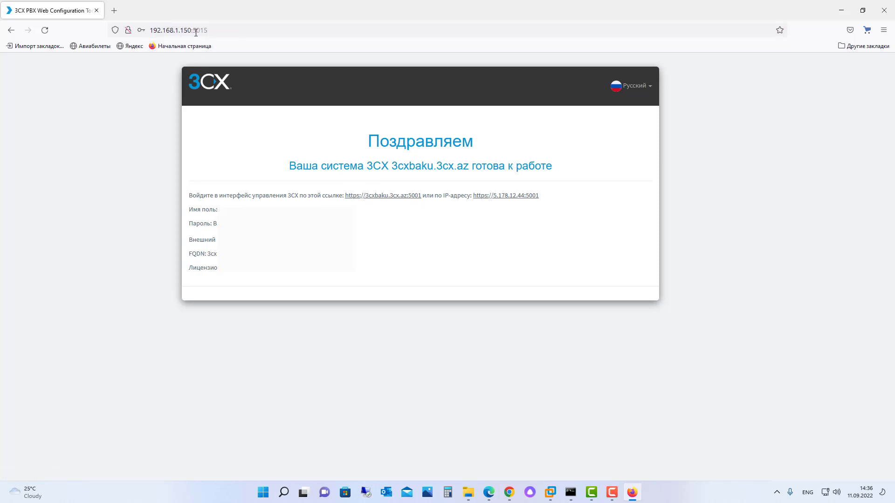
pyautogui.moveTo(193, 30); pyautogui.dragTo(210, 30)
pyautogui.doubleClick(210, 31)
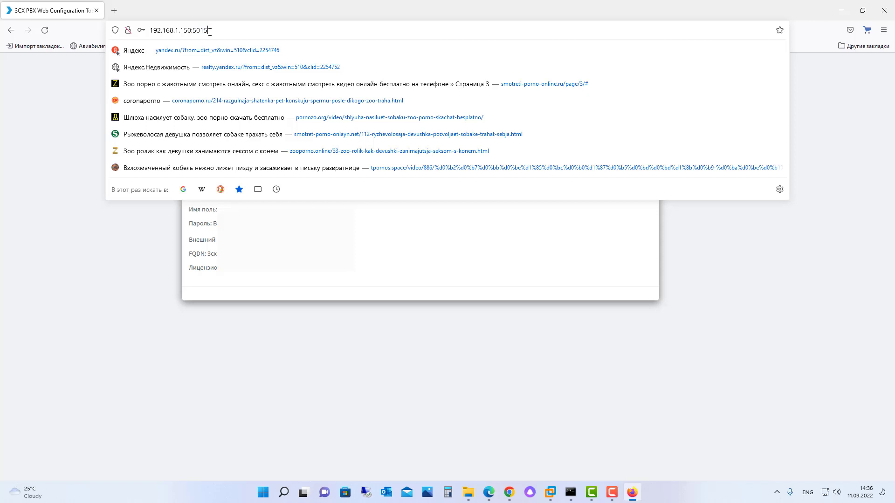
pyautogui.click(200, 31)
pyautogui.moveTo(202, 31); pyautogui.dragTo(208, 31)
pyautogui.write('01')
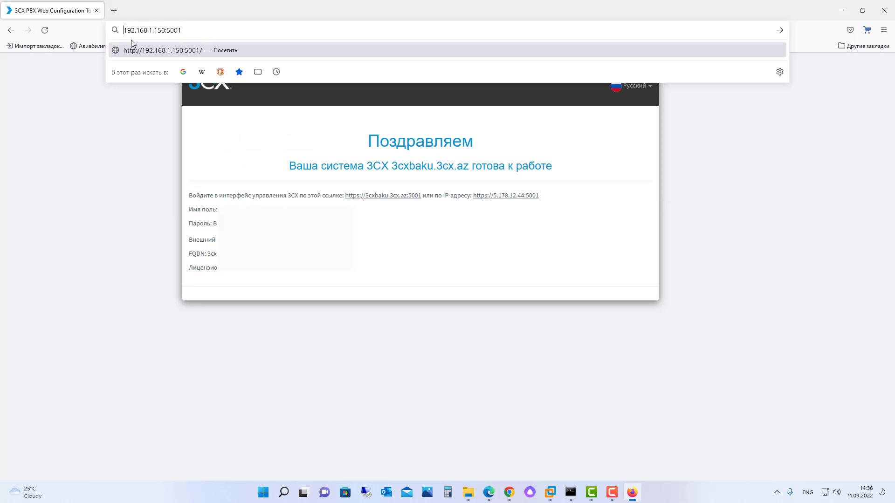
pyautogui.press('Home')
pyautogui.write('https')
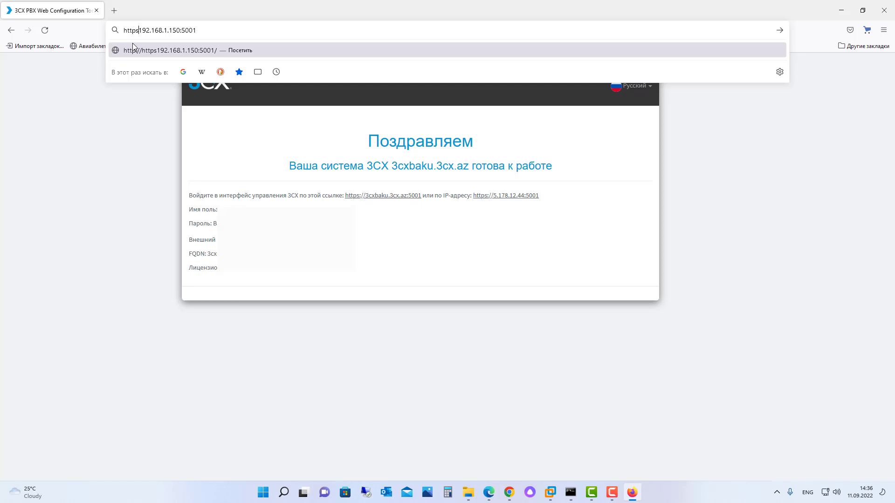
pyautogui.write('://')
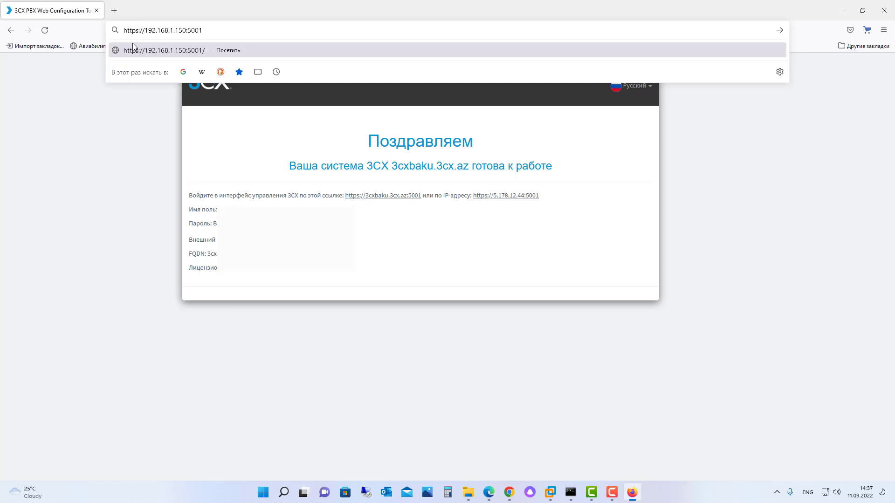
pyautogui.press('Return')
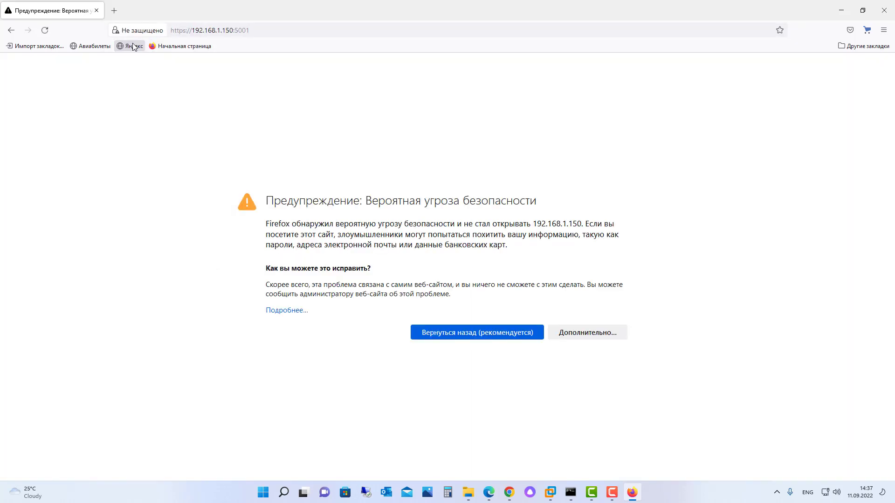
# Step: Accept the certificate risk and continue to the 3CX login page
pyautogui.click(580, 333)
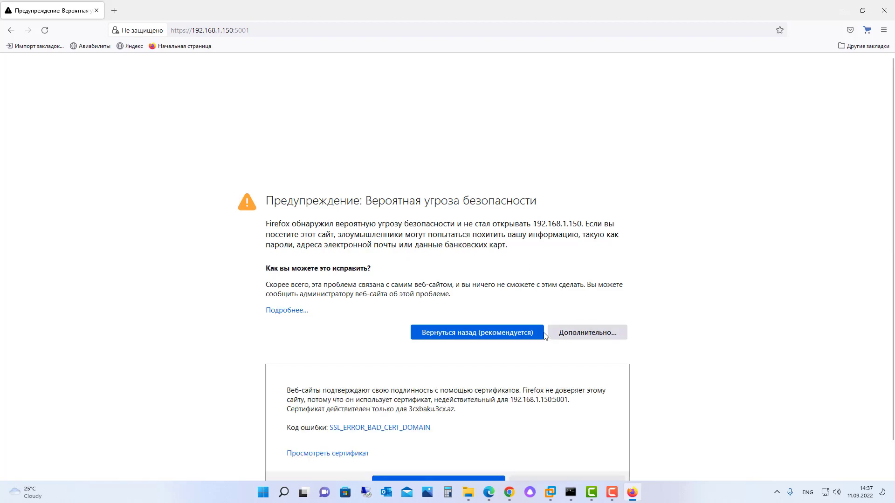
pyautogui.scroll(-1, 406, 353)
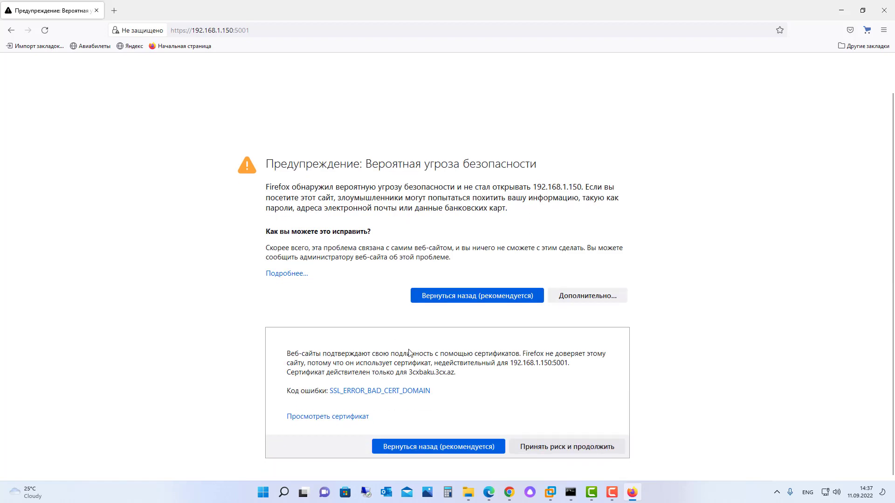
pyautogui.click(545, 450)
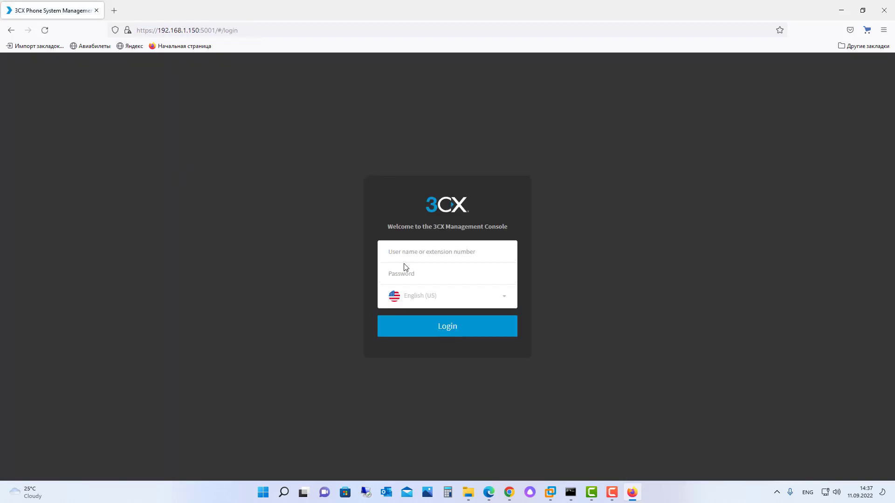
# Step: Switch the login page to Русский and enter the admin username and password
pyautogui.click(462, 299)
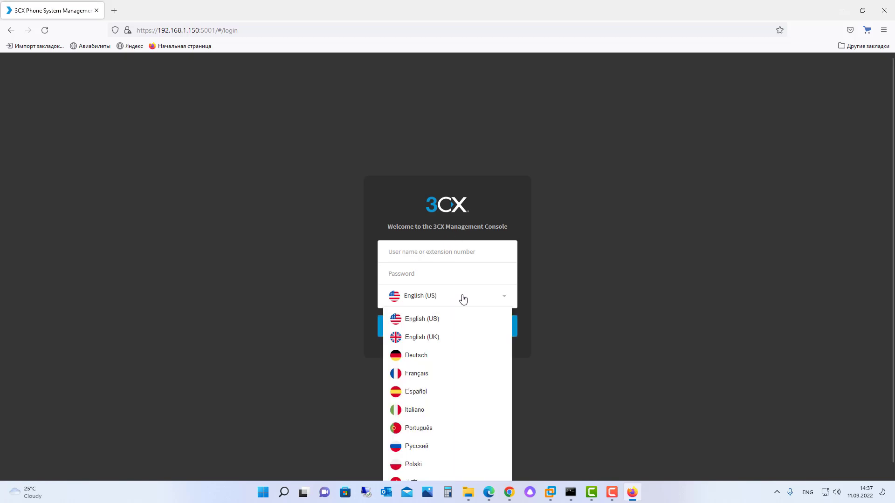
pyautogui.click(422, 446)
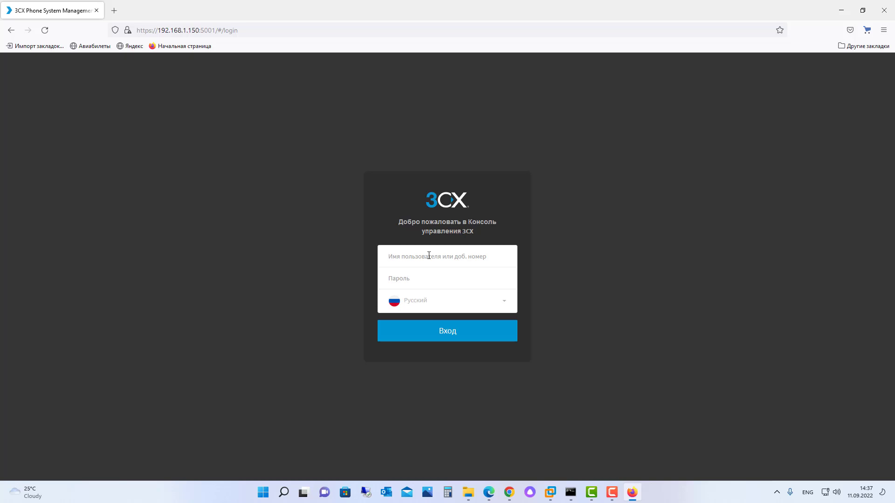
pyautogui.write('admin')
pyautogui.click(429, 279)
pyautogui.write('••')
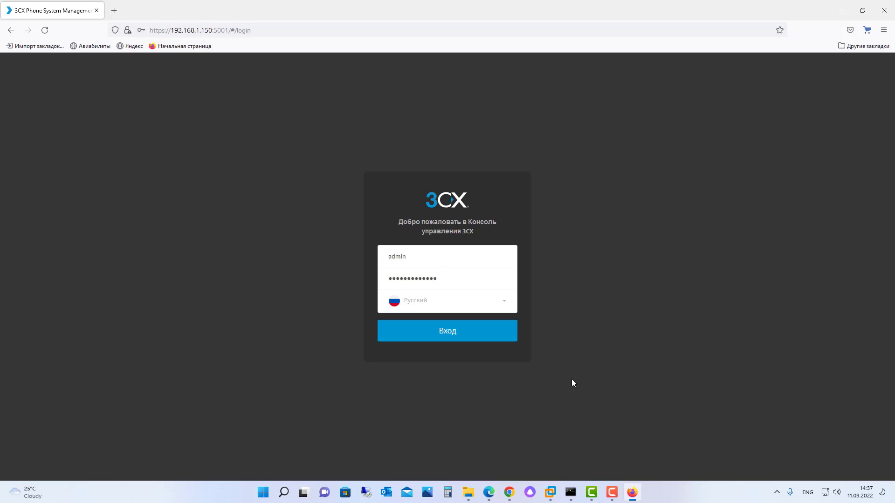
# Step: Sign in, decline saving the login in Firefox, and close the app promotion popup
pyautogui.click(485, 334)
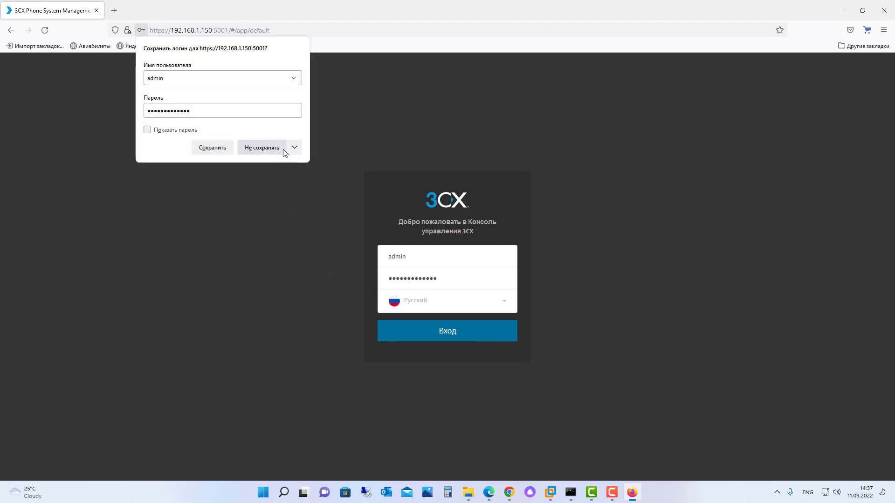
pyautogui.click(262, 148)
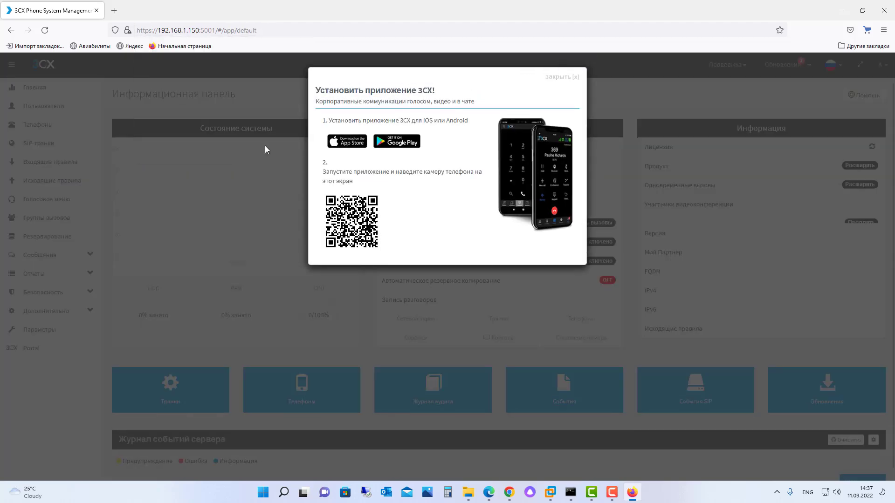
pyautogui.click(577, 78)
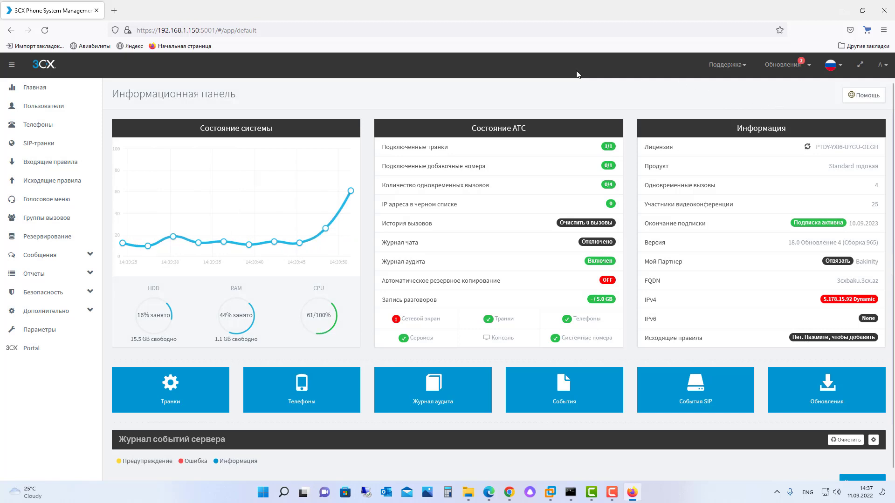